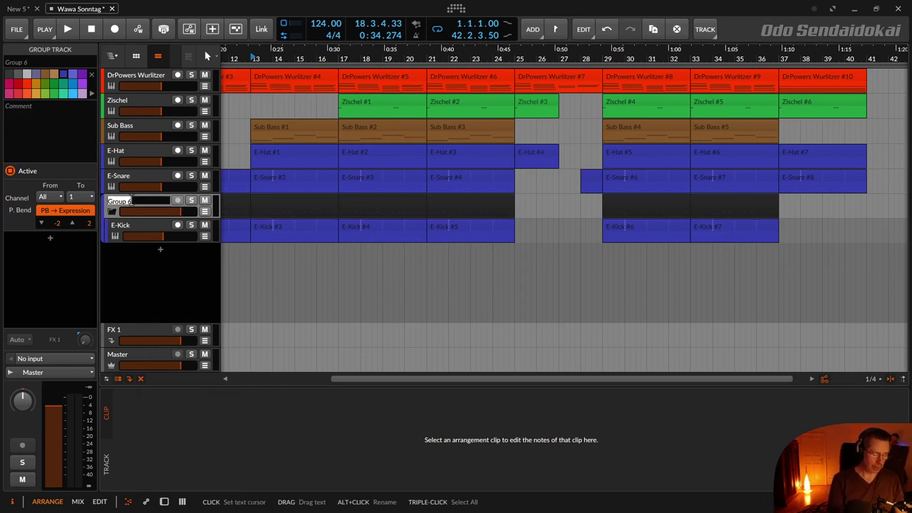
# Rename the kick's group track as G Kick and look at its track content options.
pyautogui.write('G')
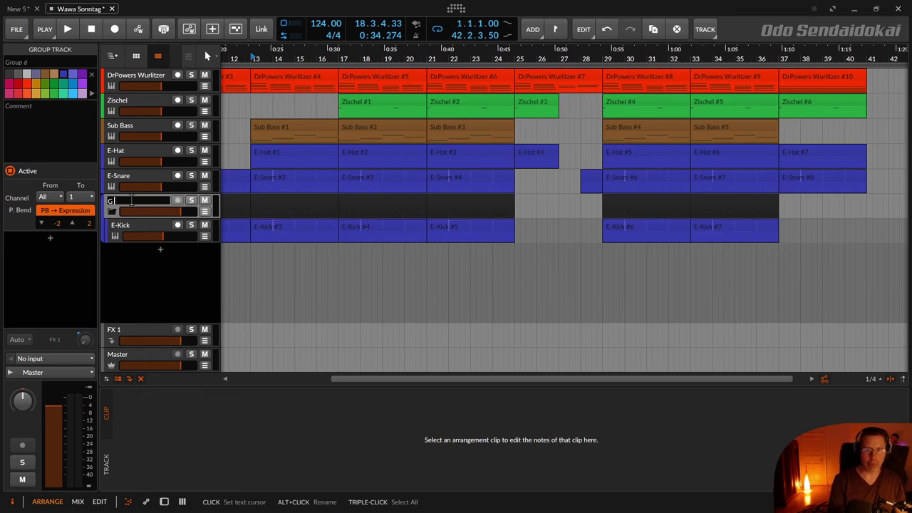
pyautogui.write(' Drum Kick')
pyautogui.press('Return')
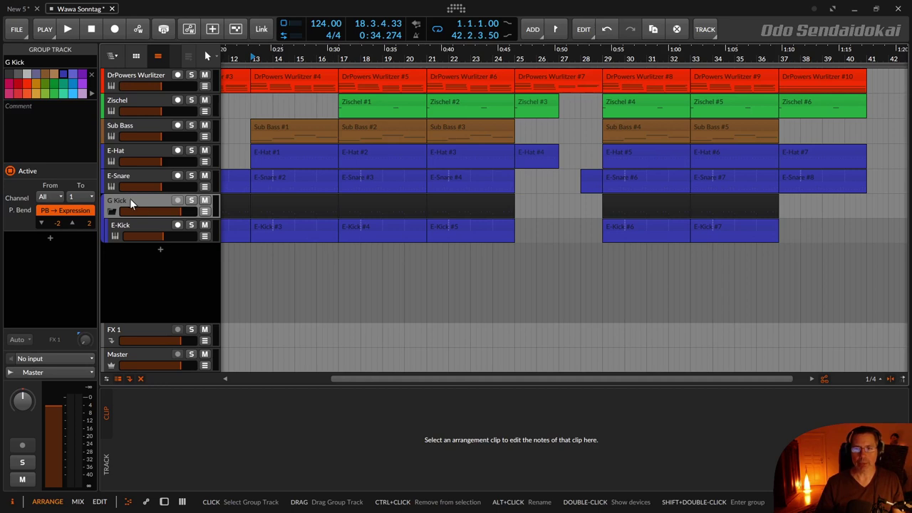
pyautogui.rightClick(145, 199)
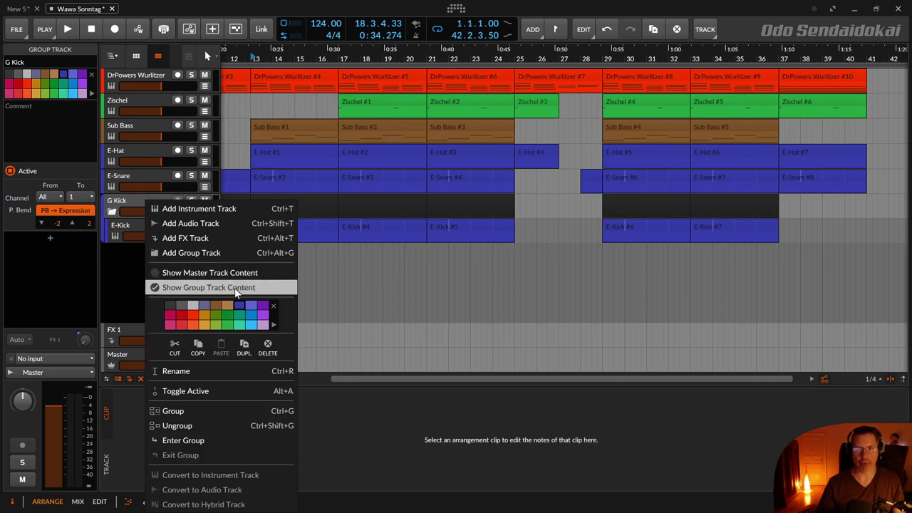
pyautogui.click(408, 295)
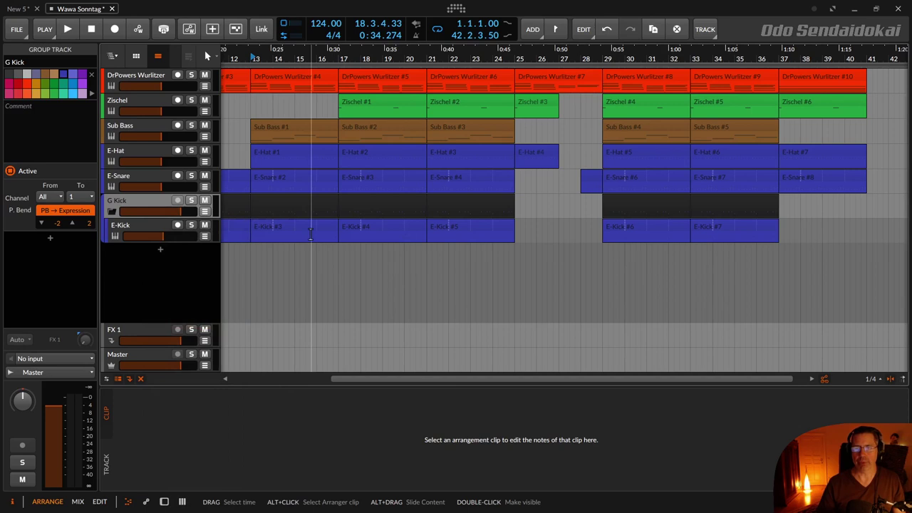
# Group the DrPowers Wurlitzer, Zischel and Sub Bass tracks into one group track.
pyautogui.moveTo(268, 55); pyautogui.dragTo(317, 51)
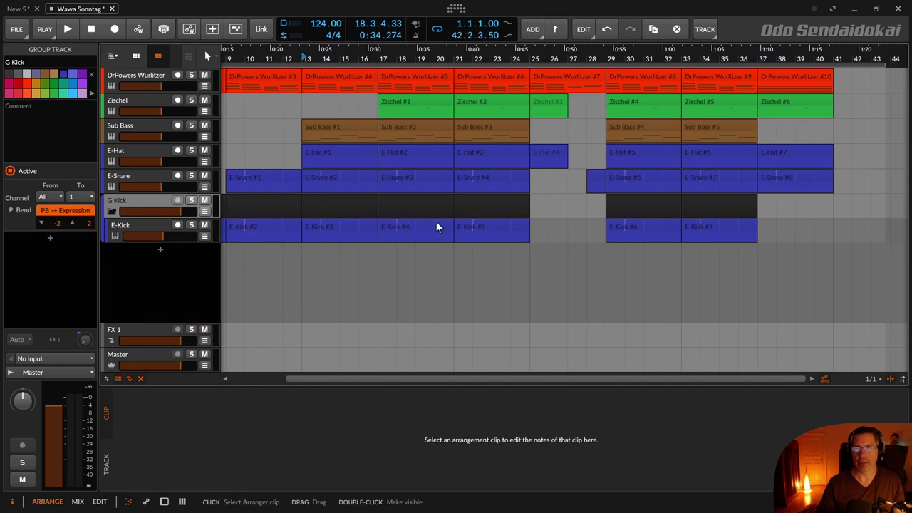
pyautogui.click(141, 72)
pyautogui.keyDown('shift'); pyautogui.click(147, 123); pyautogui.keyUp('shift')
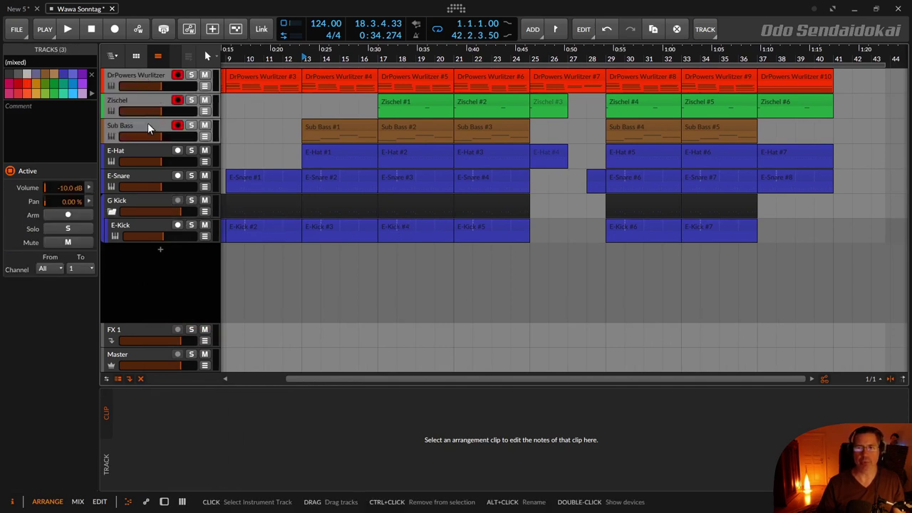
pyautogui.rightClick(142, 73)
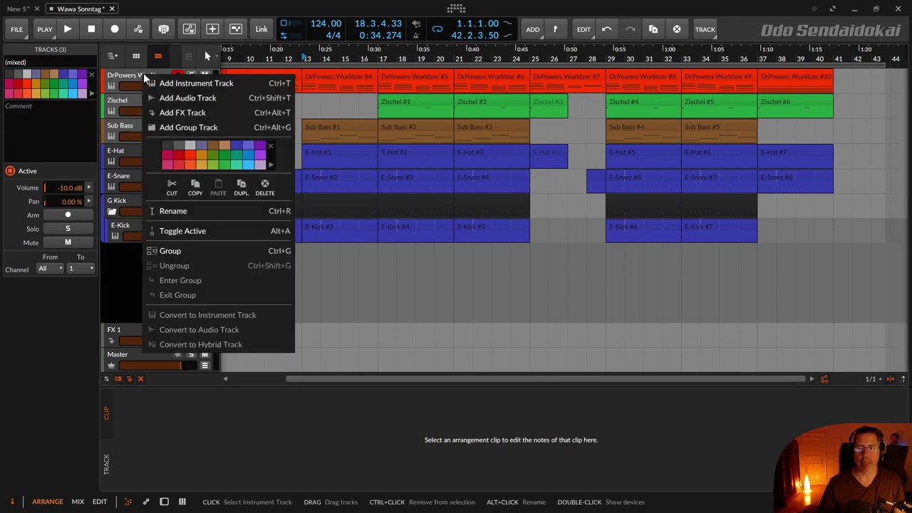
pyautogui.click(197, 250)
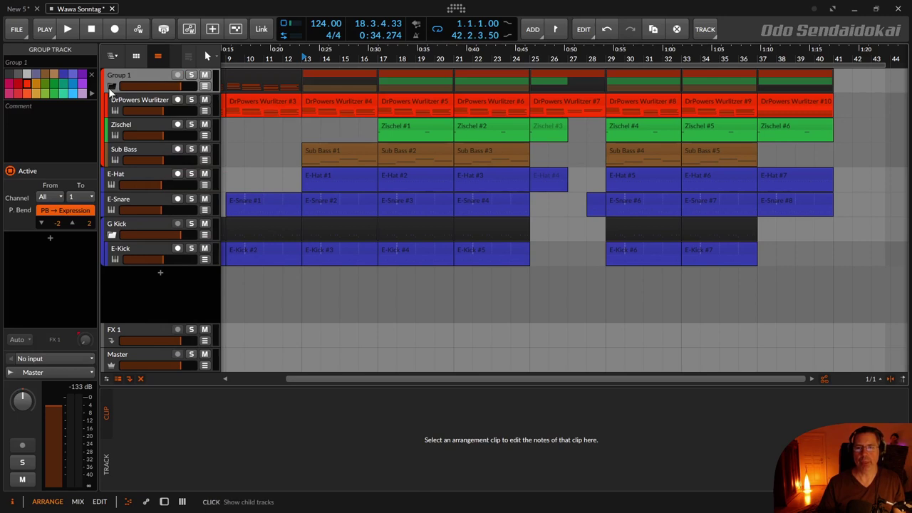
# Fold and unfold Group 1 to examine its clip overview, and check its track content display options.
pyautogui.click(111, 86)
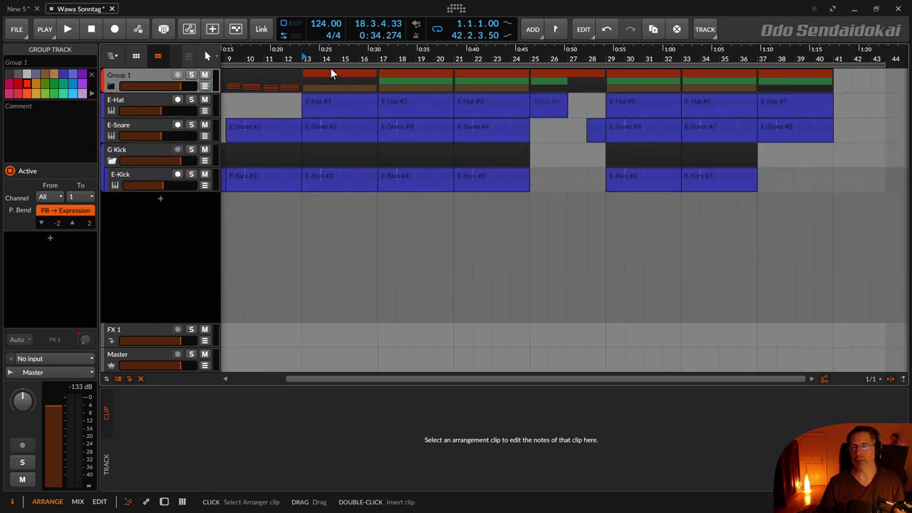
pyautogui.click(111, 86)
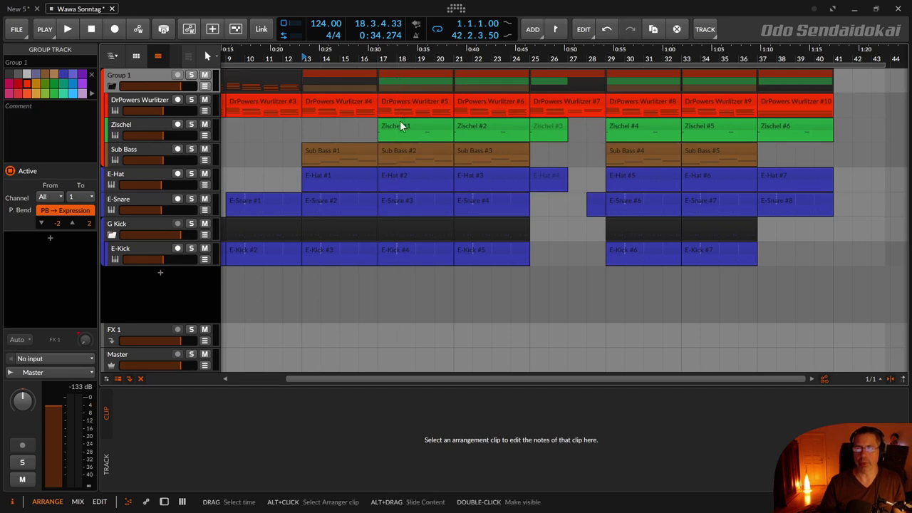
pyautogui.rightClick(156, 74)
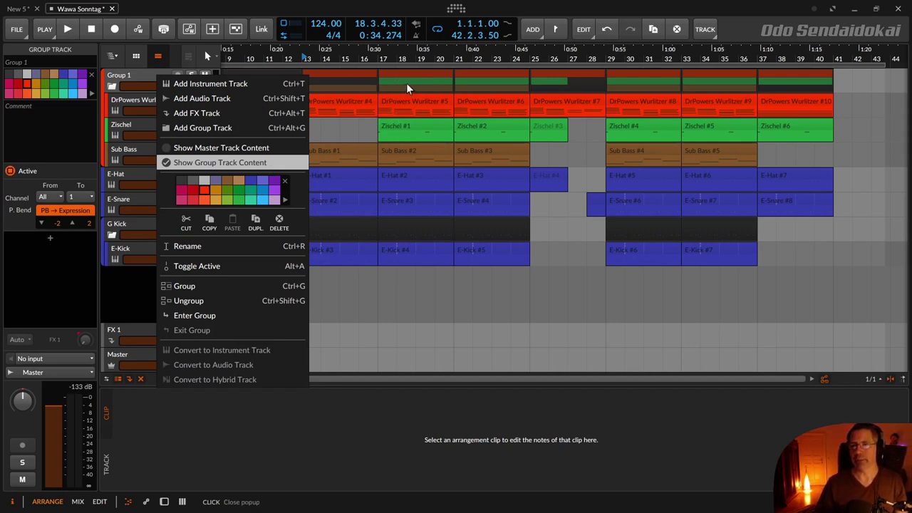
pyautogui.click(354, 124)
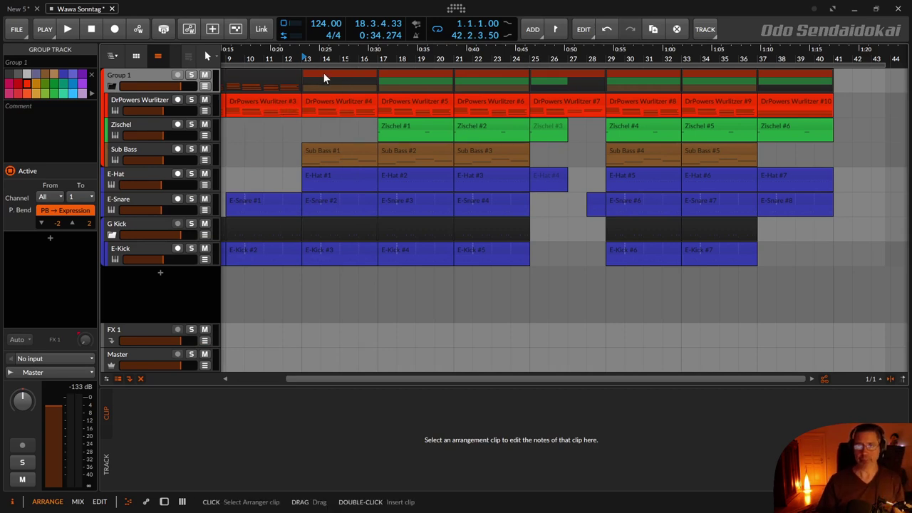
pyautogui.click(112, 87)
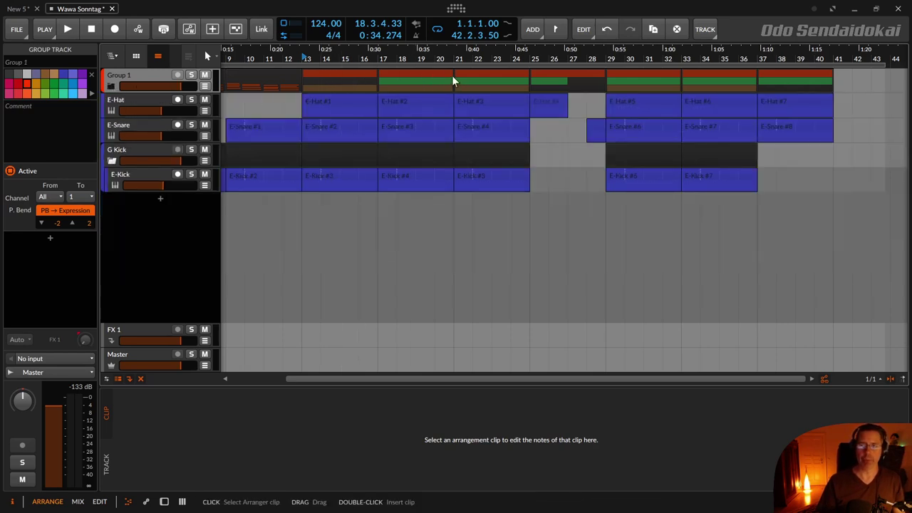
pyautogui.click(112, 87)
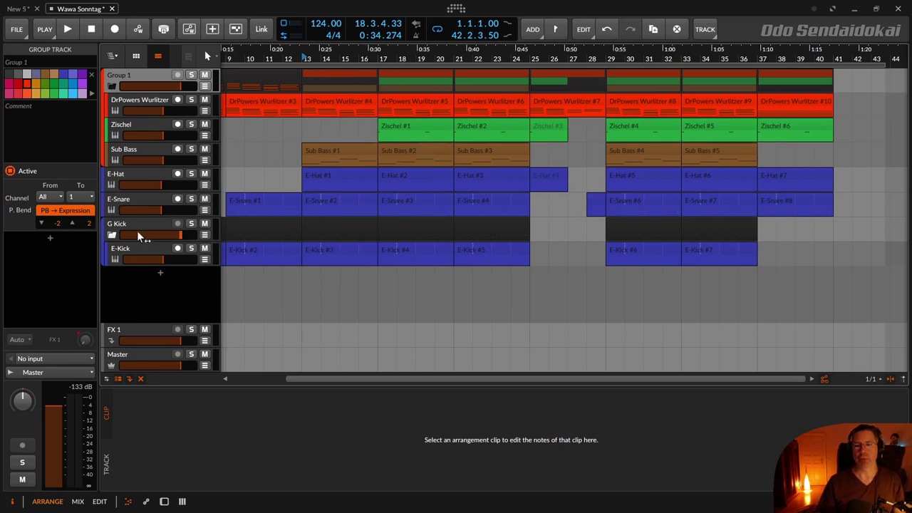
# Fold Group 1 and set the G Kick group to show its master track content.
pyautogui.moveTo(123, 244); pyautogui.dragTo(150, 227)
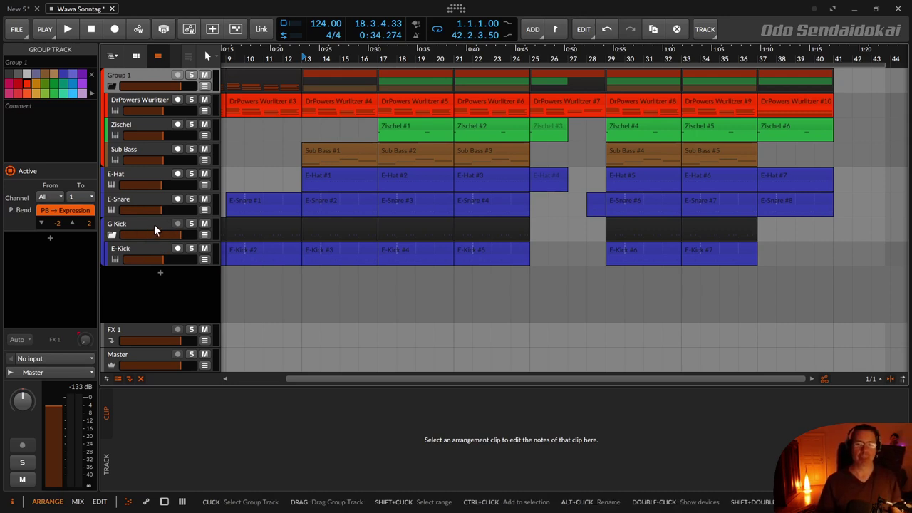
pyautogui.click(154, 224)
pyautogui.rightClick(153, 225)
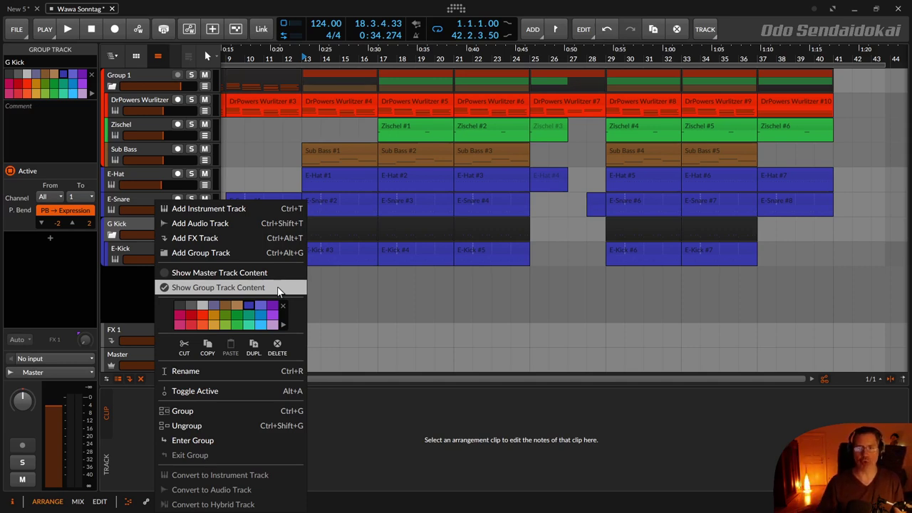
pyautogui.click(111, 86)
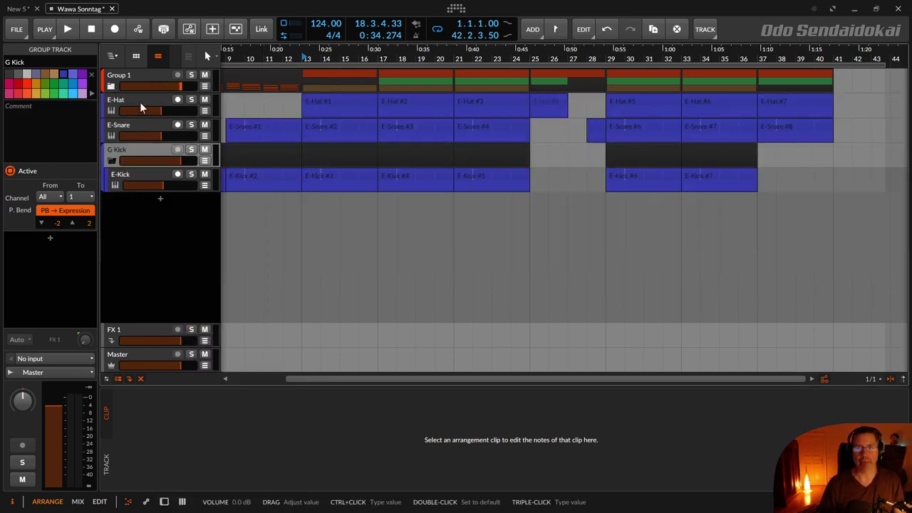
pyautogui.rightClick(161, 148)
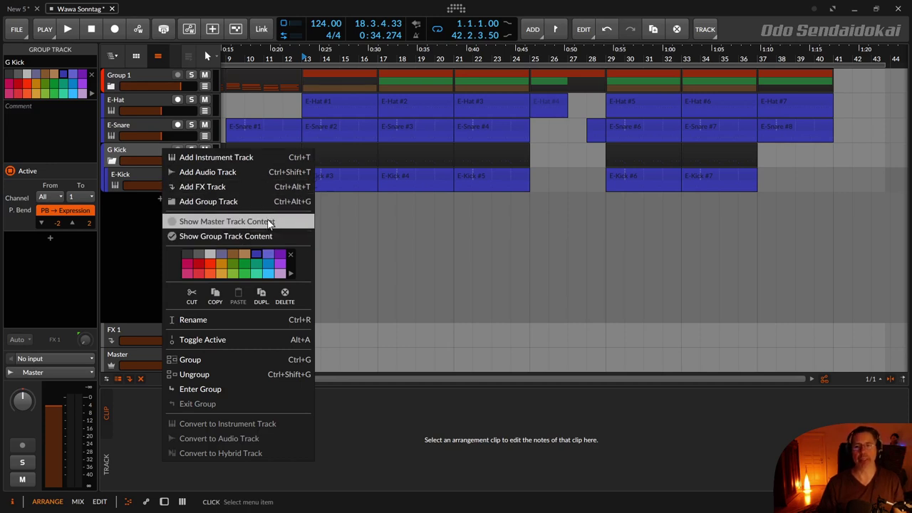
pyautogui.click(222, 223)
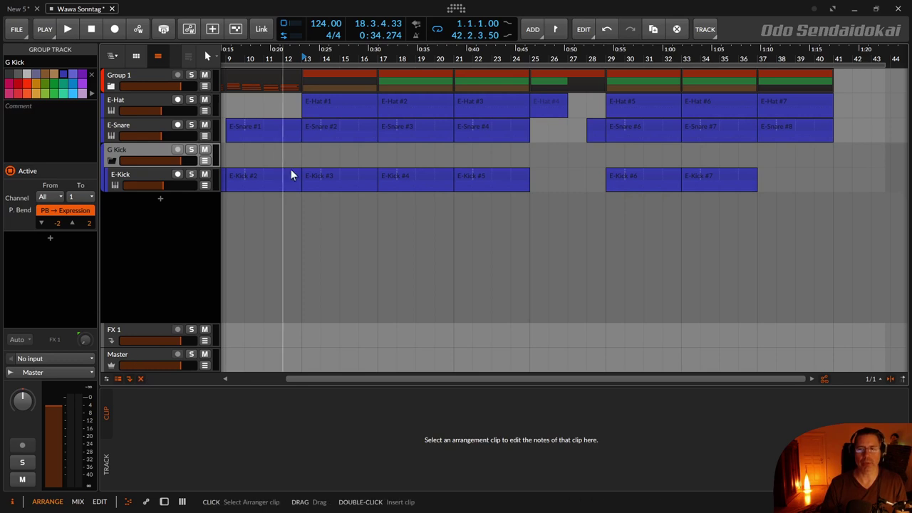
# Bounce bars 13 to 17 of the G Kick master track in place and check the clip with the group folded.
pyautogui.moveTo(310, 158); pyautogui.dragTo(374, 157)
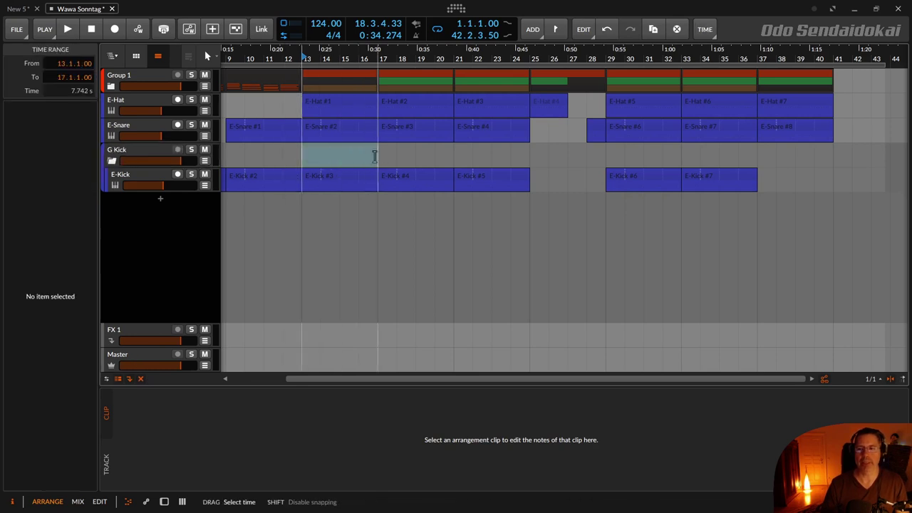
pyautogui.rightClick(354, 151)
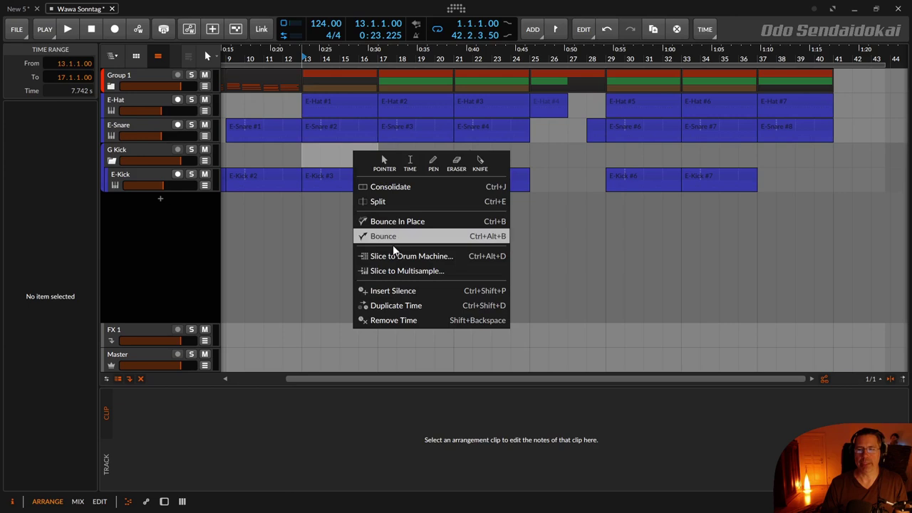
pyautogui.click(396, 221)
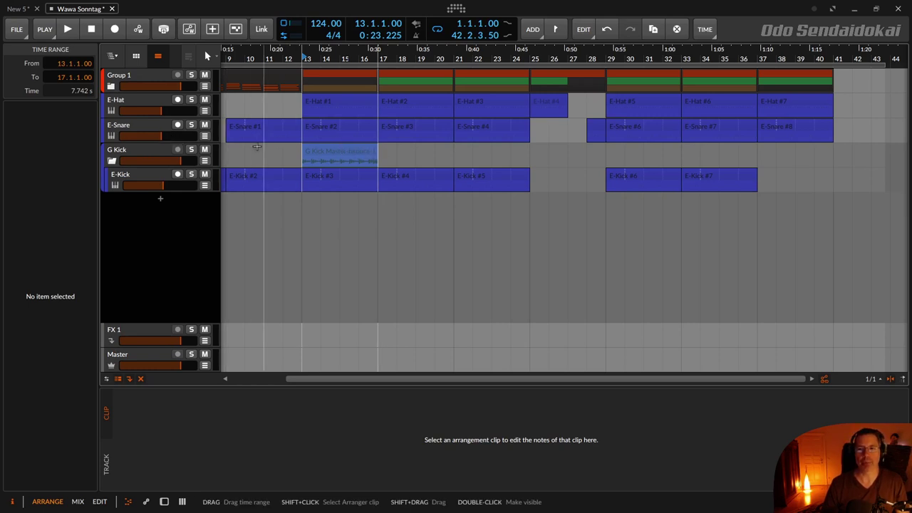
pyautogui.click(112, 160)
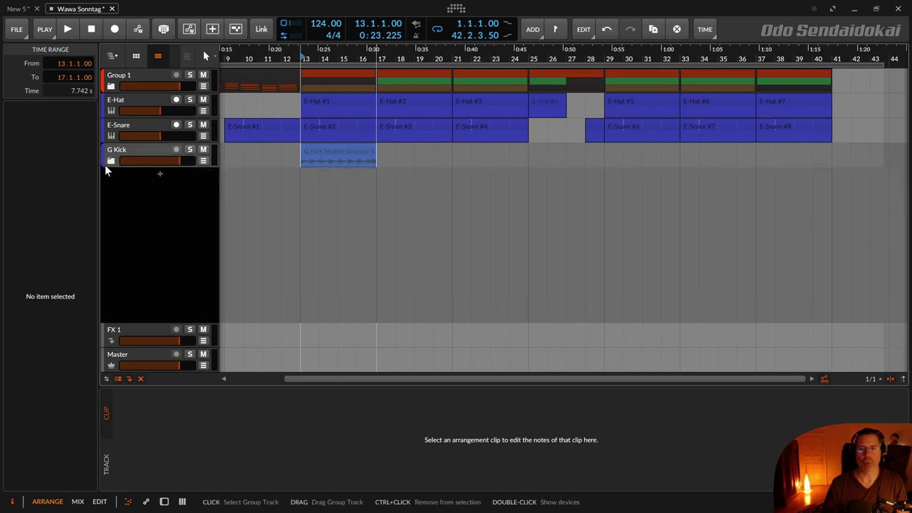
pyautogui.click(109, 161)
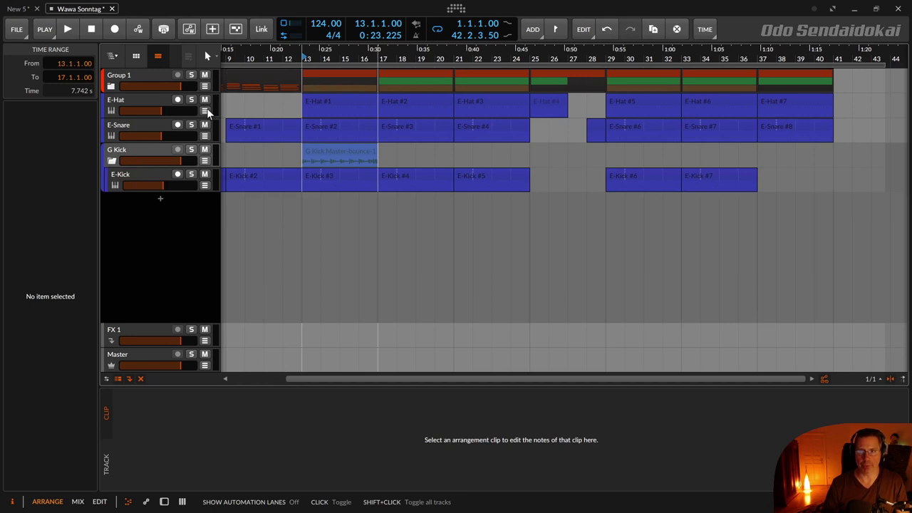
# Set Group 1 to show its master track content while its child tracks are folded.
pyautogui.click(152, 74)
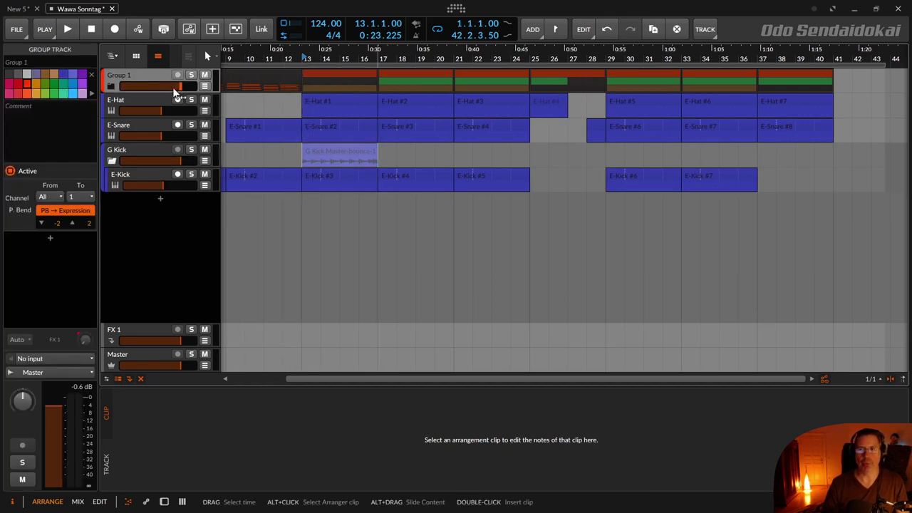
pyautogui.click(112, 87)
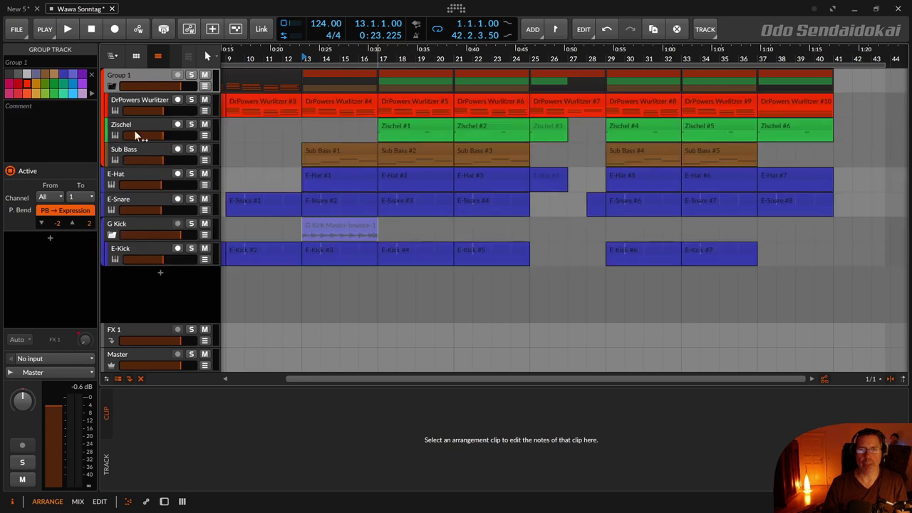
pyautogui.click(111, 86)
pyautogui.rightClick(150, 74)
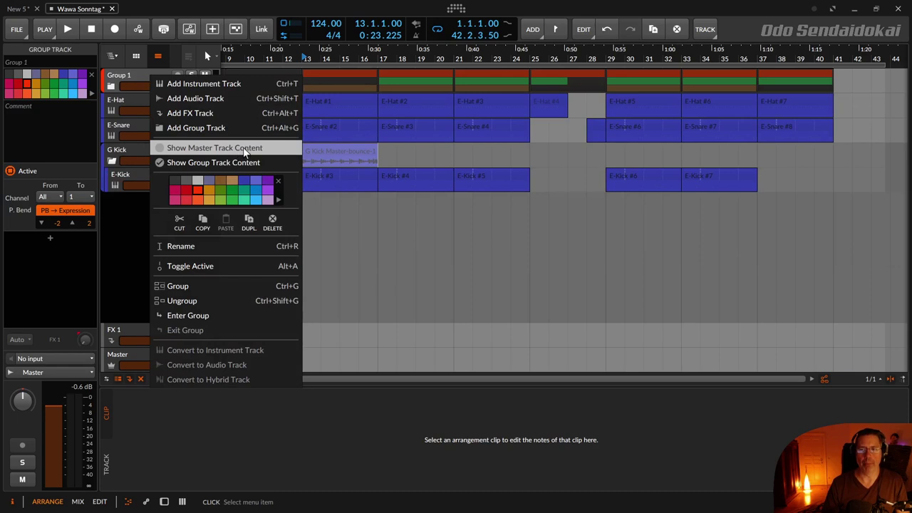
pyautogui.click(263, 148)
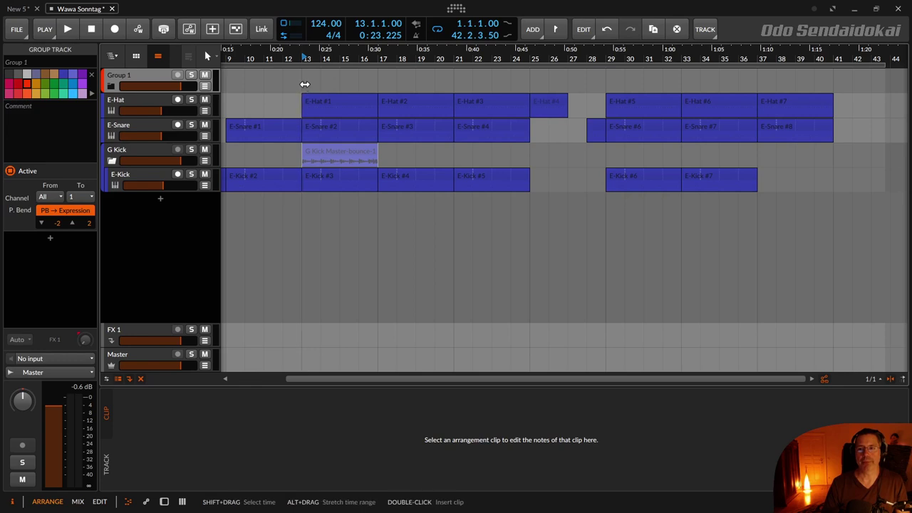
# Bounce bars 13 to 17 of the Group 1 master track in place.
pyautogui.click(377, 83)
pyautogui.moveTo(377, 83); pyautogui.dragTo(302, 83)
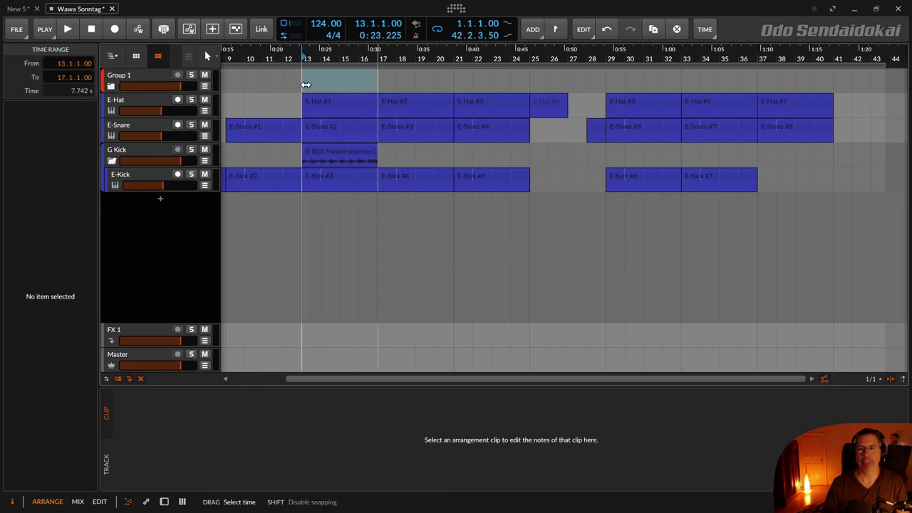
pyautogui.rightClick(337, 83)
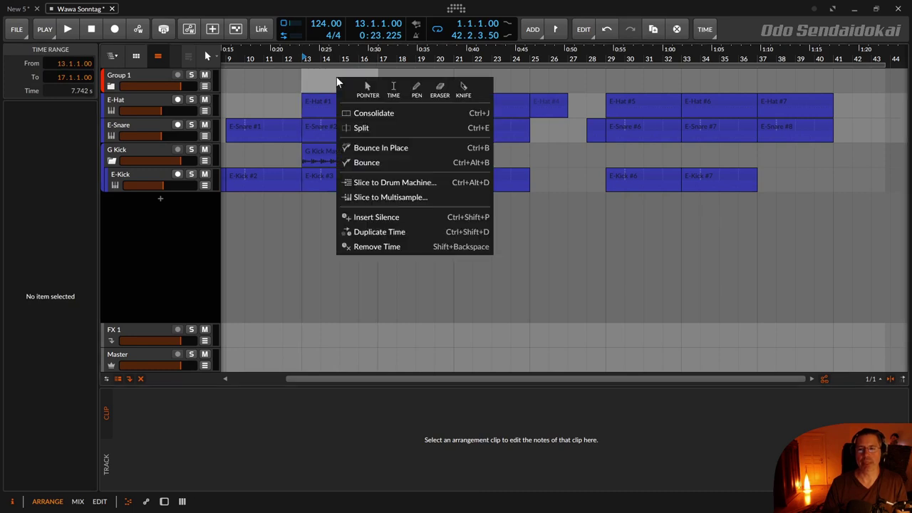
pyautogui.click(355, 148)
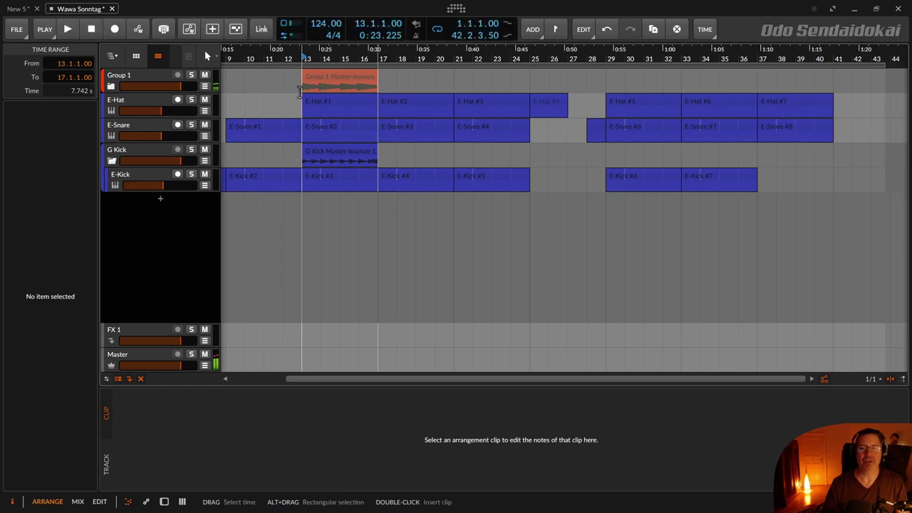
# Set the arranger loop to the bounced Group 1 clip, four bars long from bar 13.
pyautogui.click(338, 79)
pyautogui.click(337, 79)
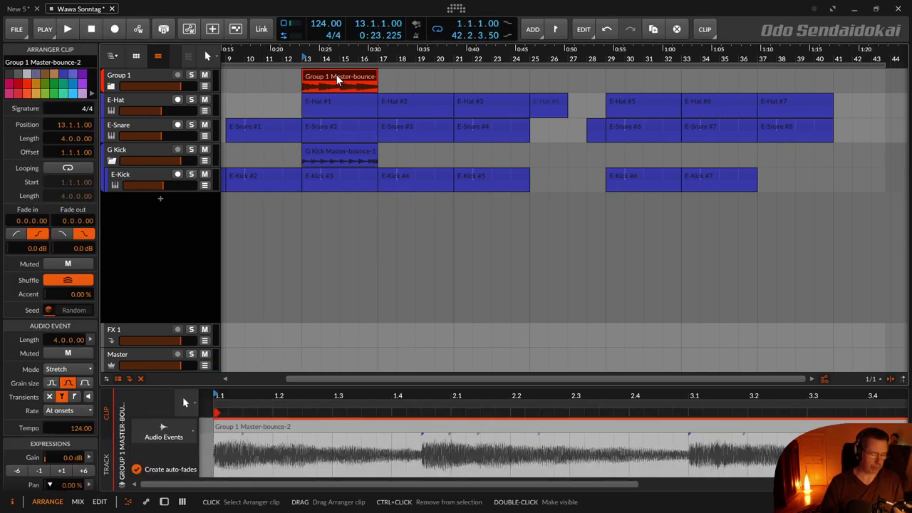
pyautogui.hotkey('ctrl', 'l')
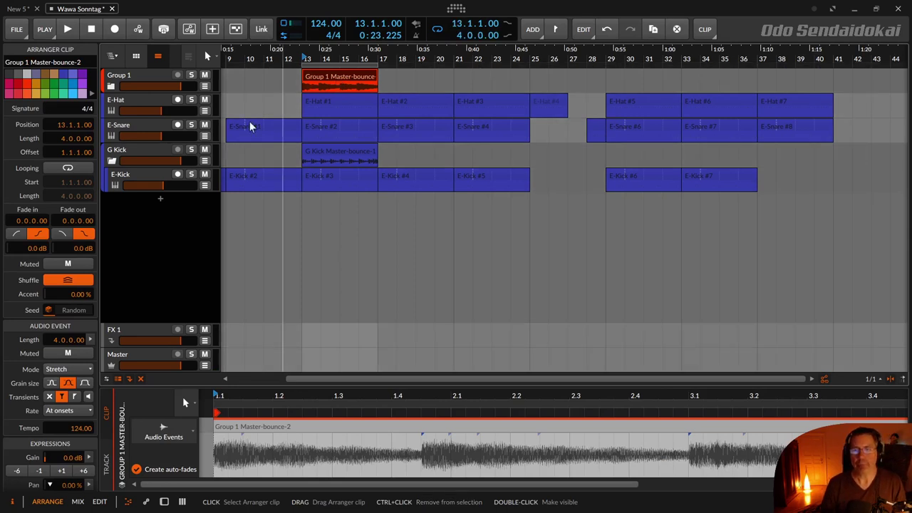
# Show the device chain of the Group 1 master and unfold the group's child tracks.
pyautogui.click(249, 183)
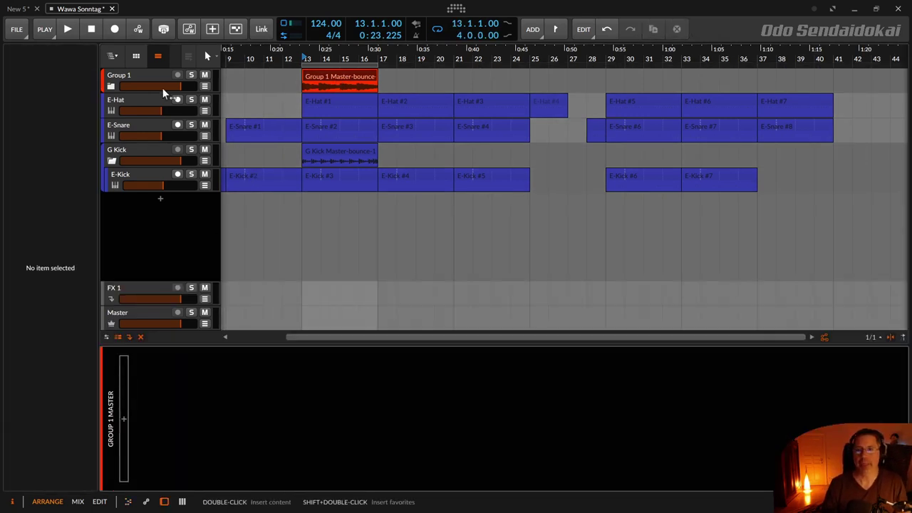
pyautogui.click(111, 87)
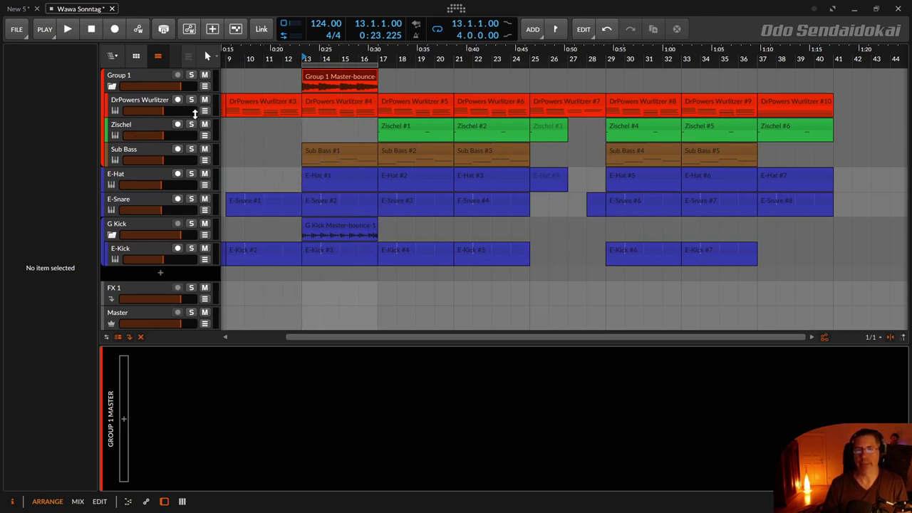
# Fold Group 1, solo it and play its bounced master clip from bar 13.
pyautogui.click(112, 86)
pyautogui.click(349, 75)
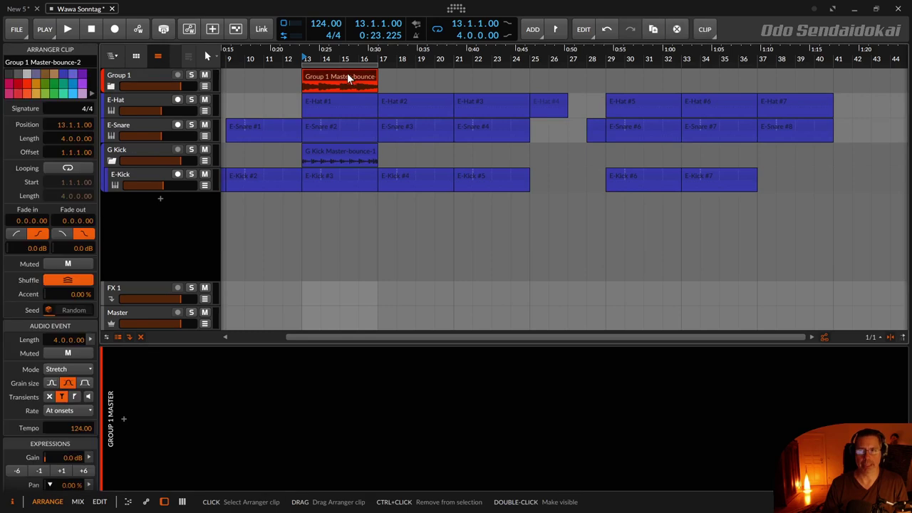
pyautogui.click(191, 74)
pyautogui.press('space')
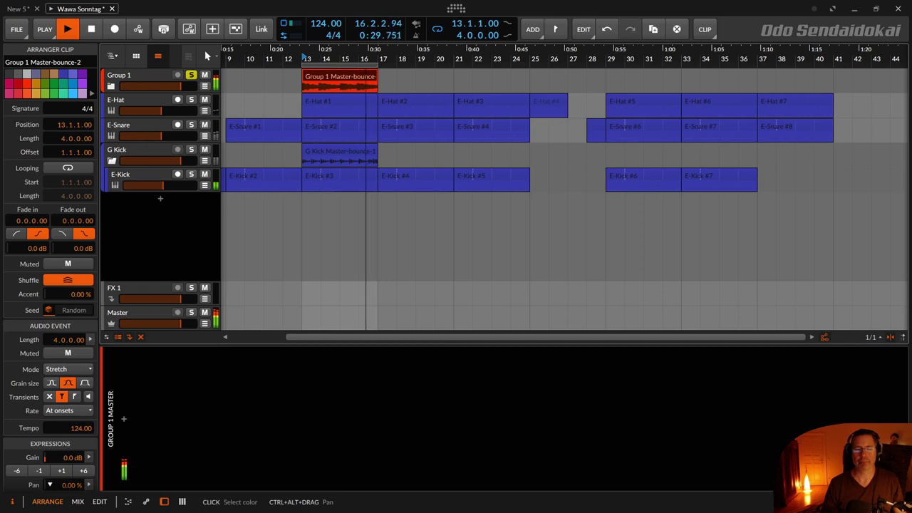
pyautogui.press('space')
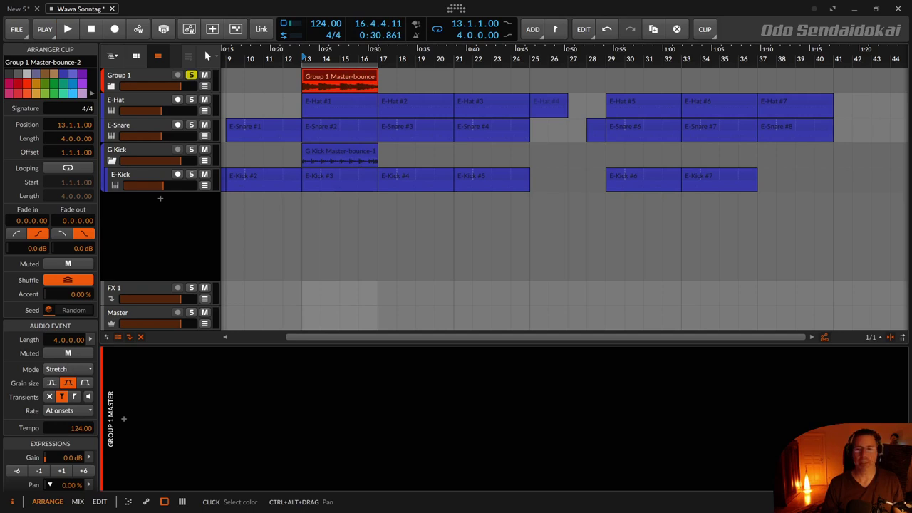
pyautogui.click(344, 72)
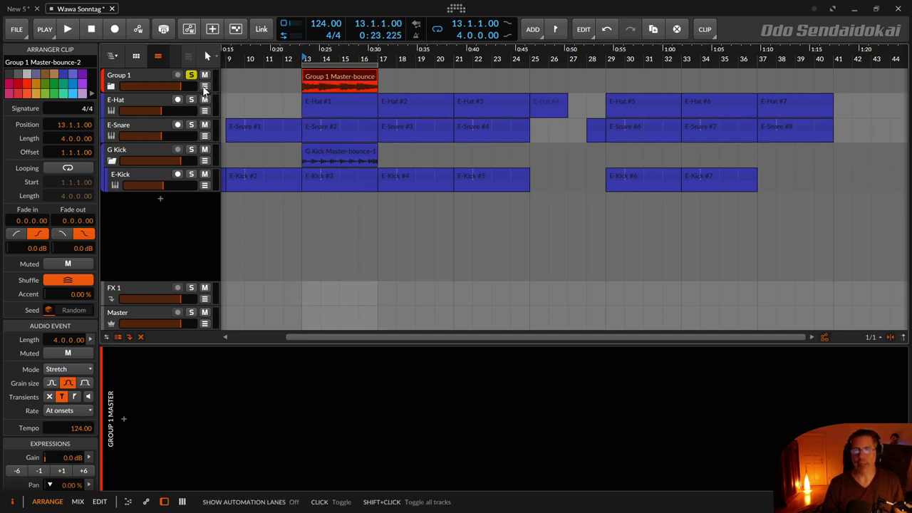
# Unfold Group 1 and bounce bars 17 to 21 of its master track in place.
pyautogui.click(112, 86)
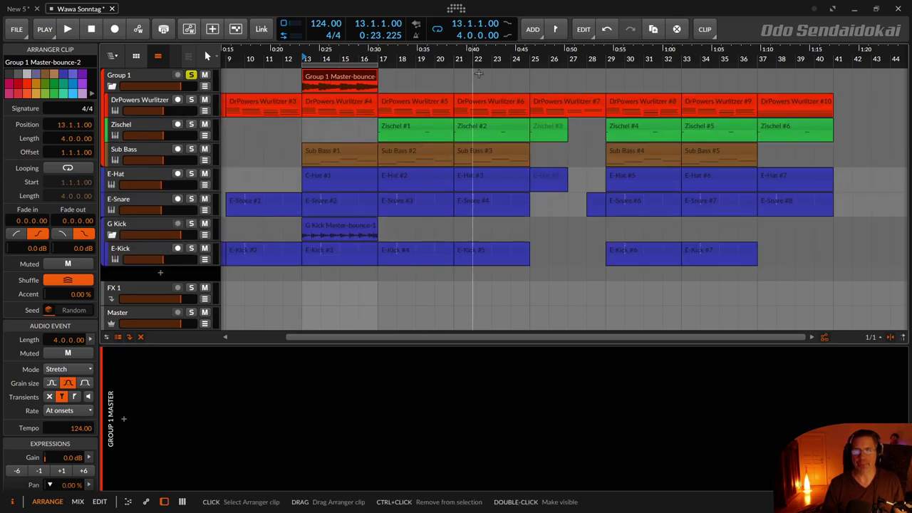
pyautogui.moveTo(454, 86); pyautogui.dragTo(382, 85)
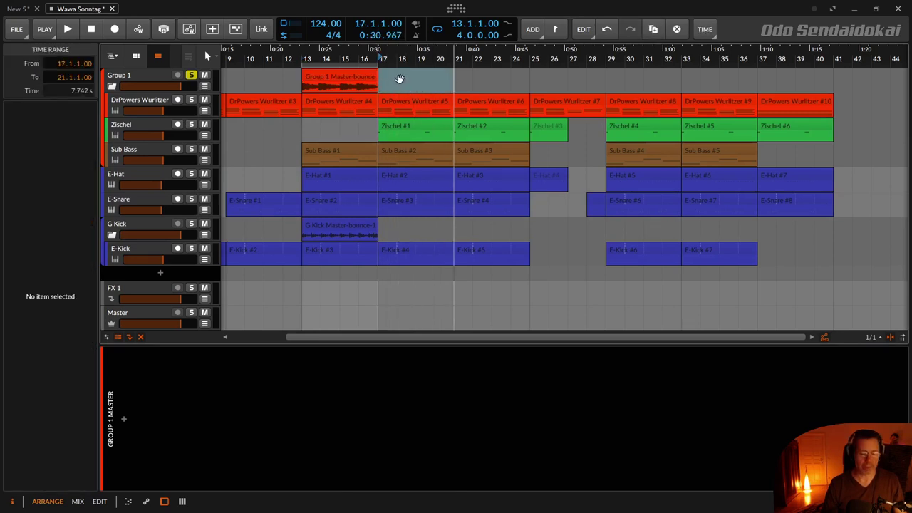
pyautogui.rightClick(398, 73)
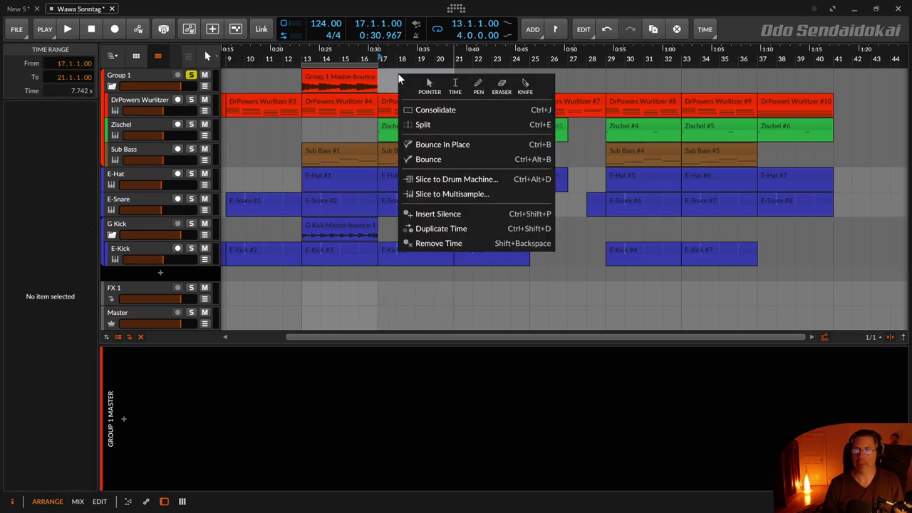
pyautogui.click(428, 144)
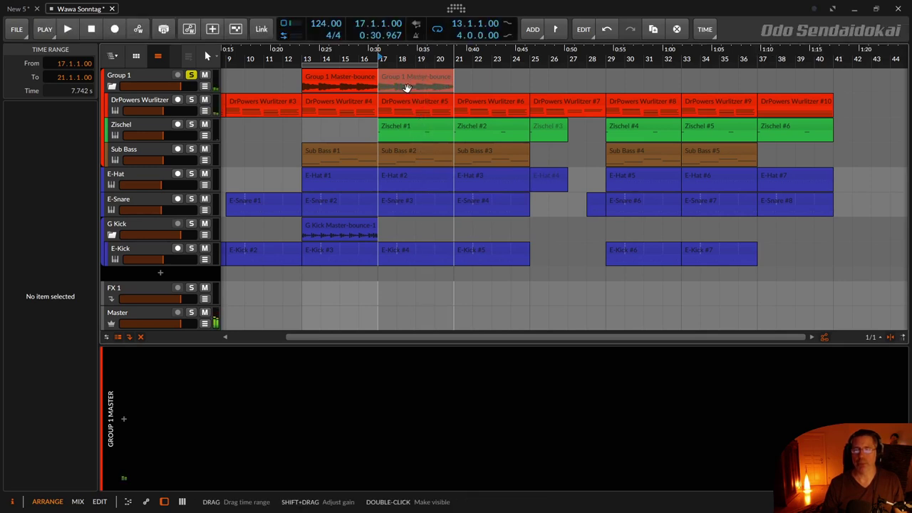
# Move the four-bar arranger loop to bar 17 and play the soloed Group 1 over that section.
pyautogui.moveTo(364, 72); pyautogui.dragTo(438, 72)
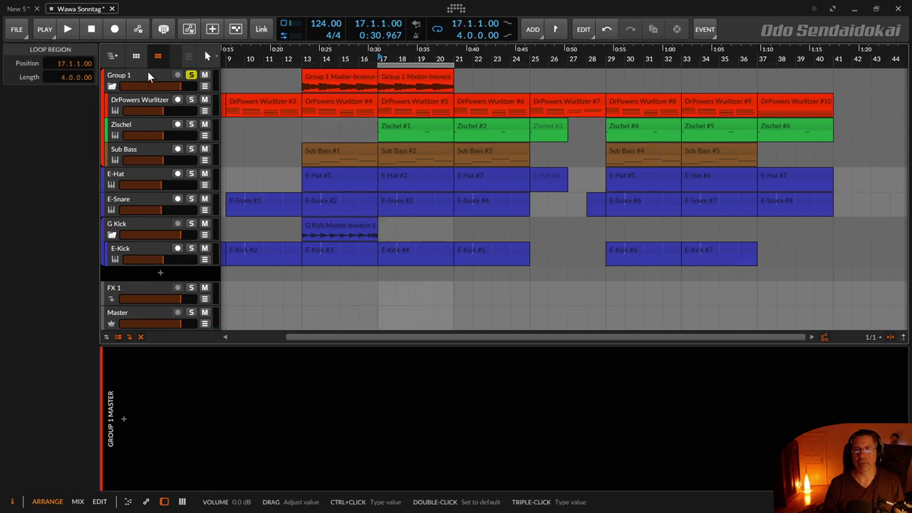
pyautogui.click(147, 73)
pyautogui.press('space')
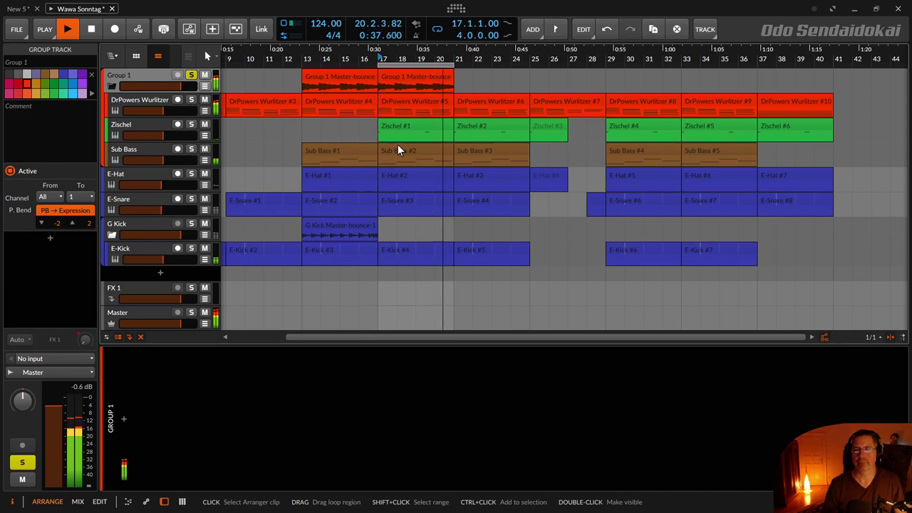
pyautogui.press('space')
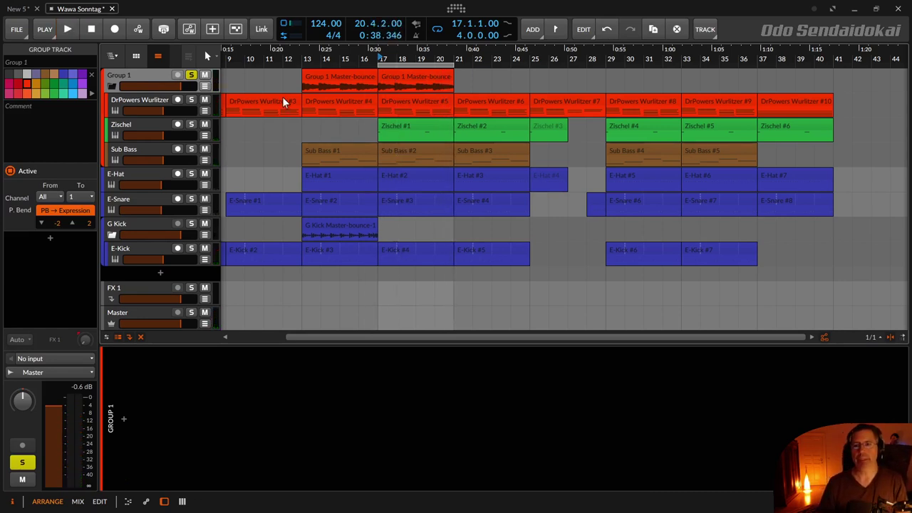
# Turn off solo on Group 1 and play the full arrangement from its second bounced clip at bar 17.
pyautogui.click(405, 76)
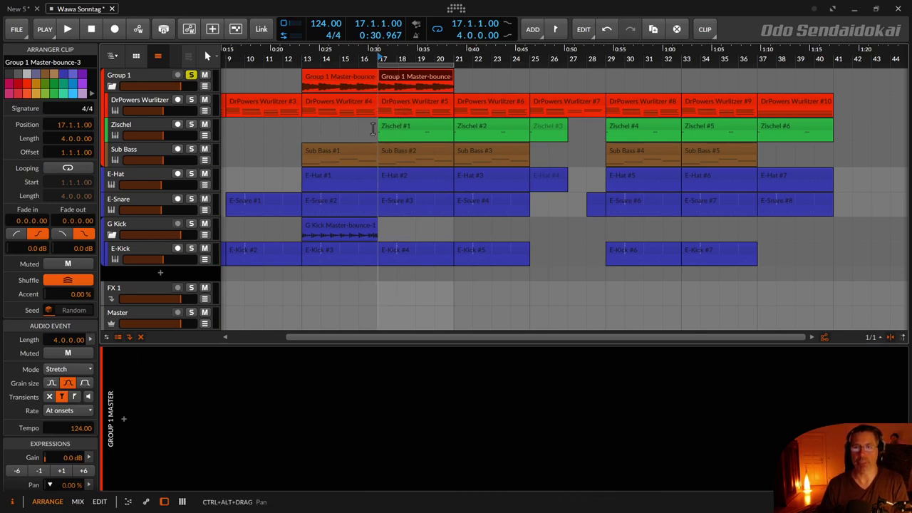
pyautogui.click(191, 76)
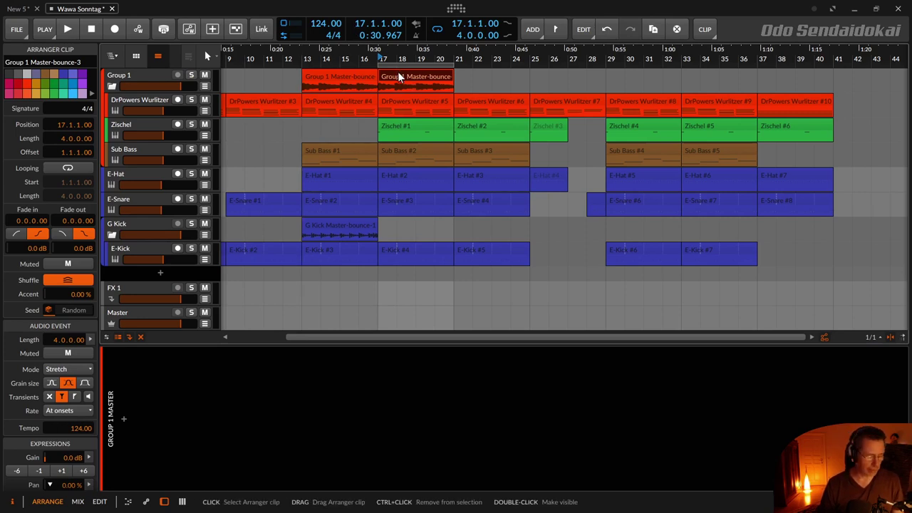
pyautogui.press('space')
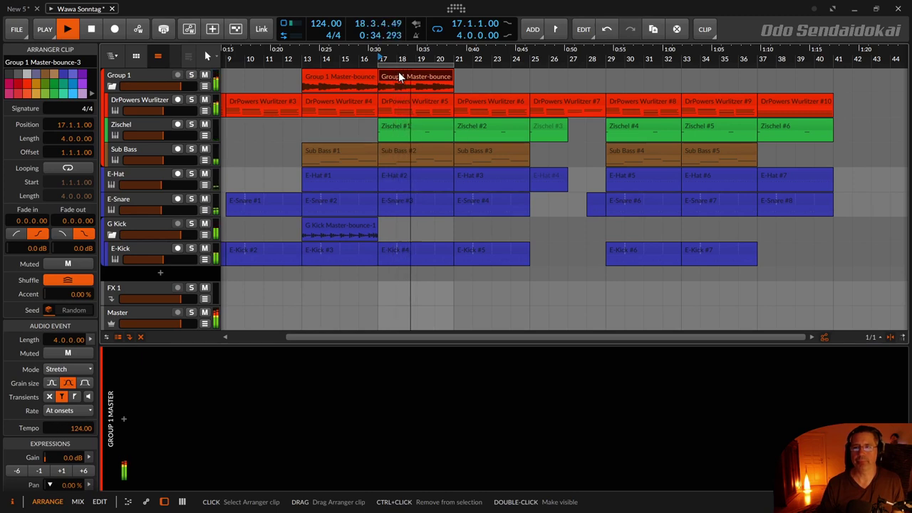
# Extend the loop from bar 17 to eight bars during playback, stop, and return it to four bars.
pyautogui.moveTo(452, 64); pyautogui.dragTo(530, 62)
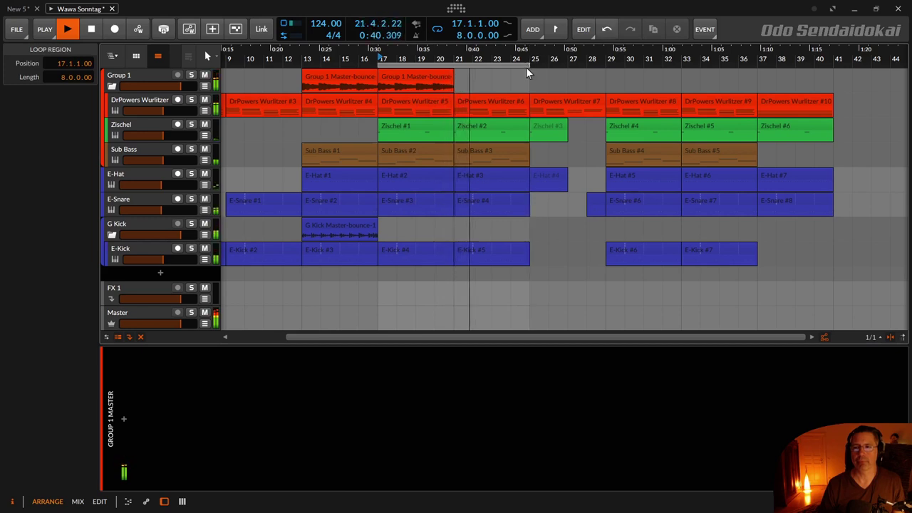
pyautogui.press('space')
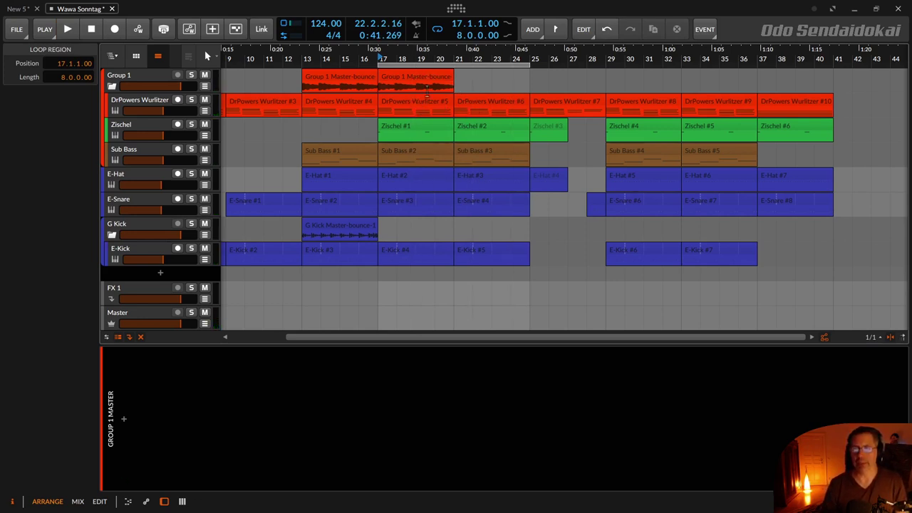
pyautogui.moveTo(530, 64); pyautogui.dragTo(449, 76)
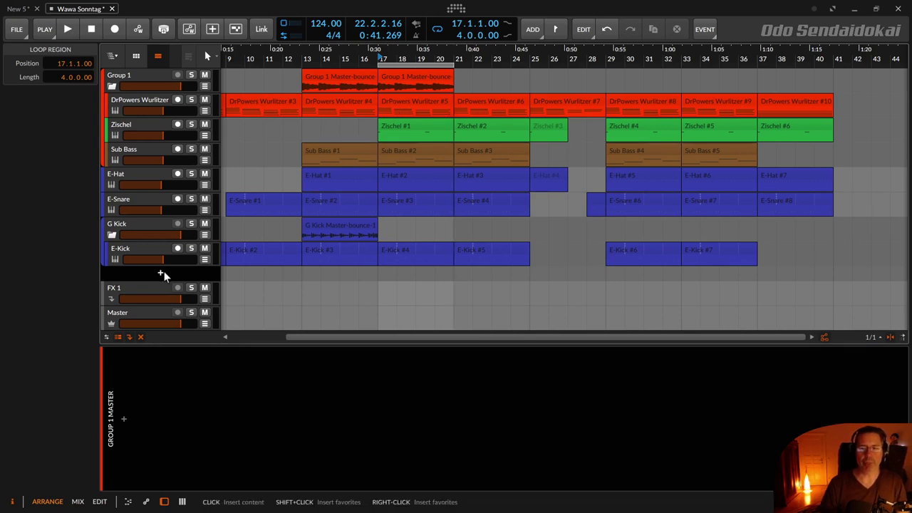
# Set the arranger loop to the bounced G Kick clip, four bars long from bar 13.
pyautogui.click(139, 249)
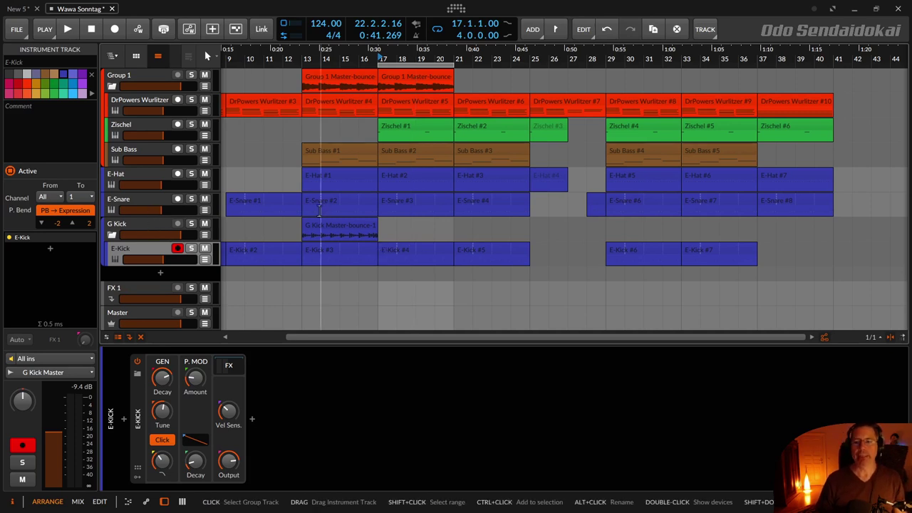
pyautogui.click(337, 225)
pyautogui.hotkey('ctrl', 'l')
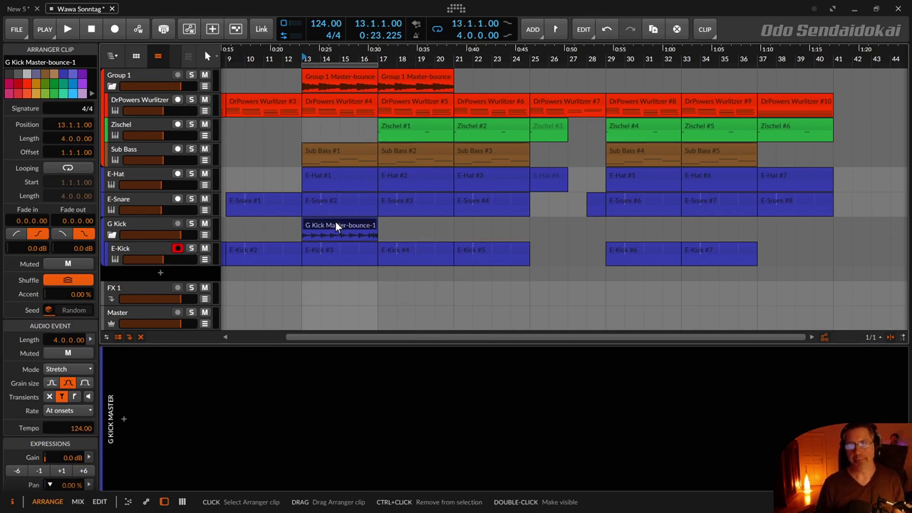
# Switch G Kick to show its group track content and back to its master track content.
pyautogui.click(139, 221)
pyautogui.rightClick(138, 219)
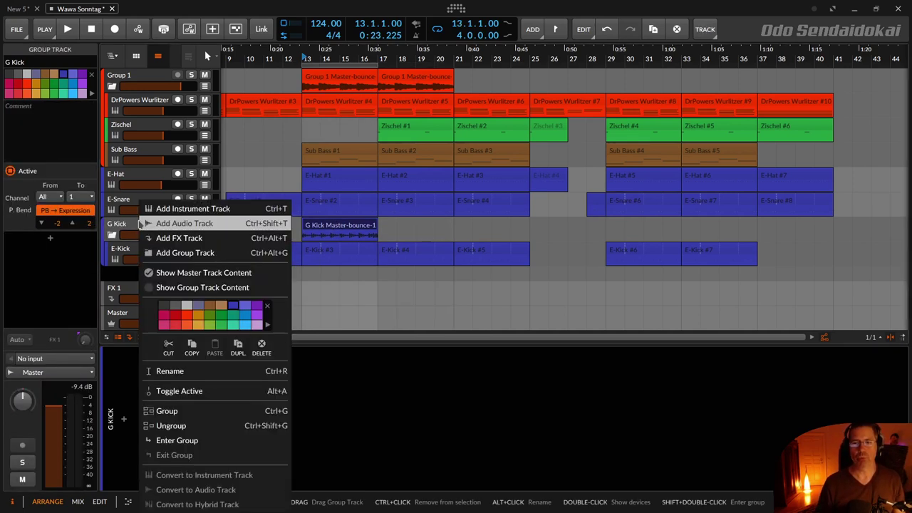
pyautogui.click(233, 274)
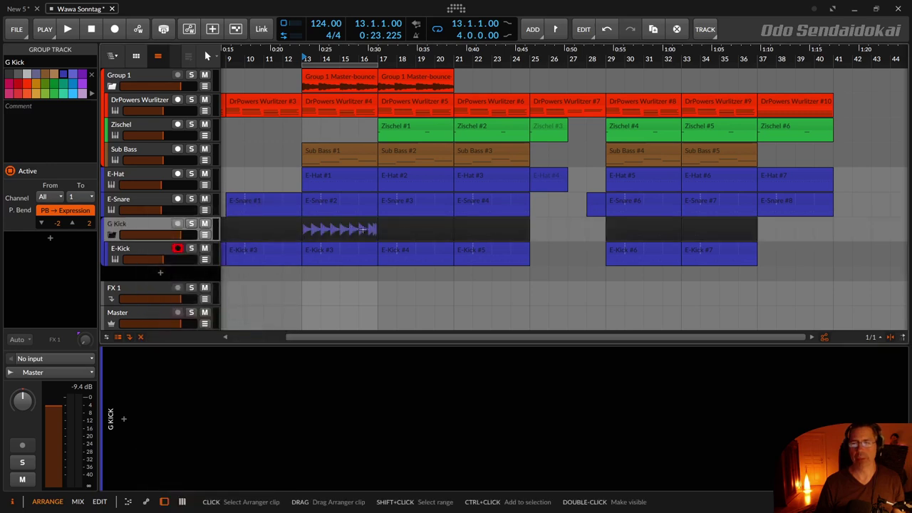
pyautogui.rightClick(156, 225)
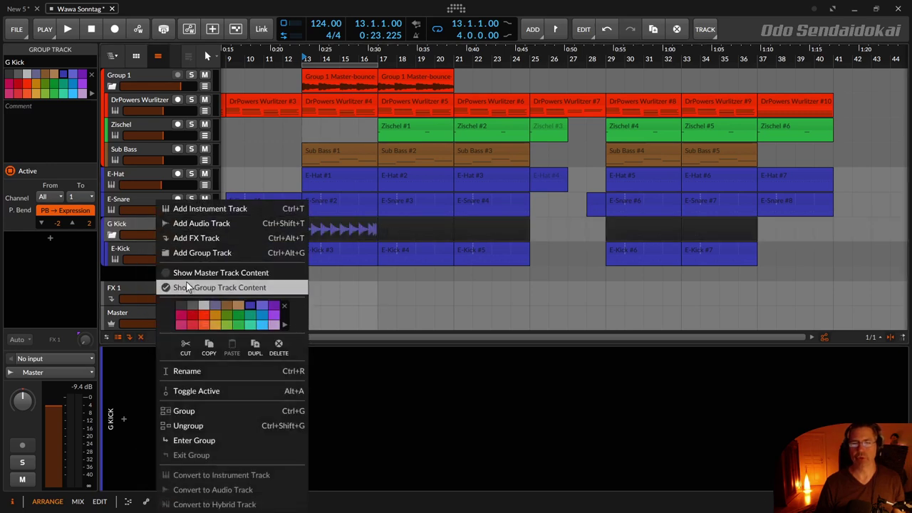
pyautogui.click(210, 272)
pyautogui.click(323, 223)
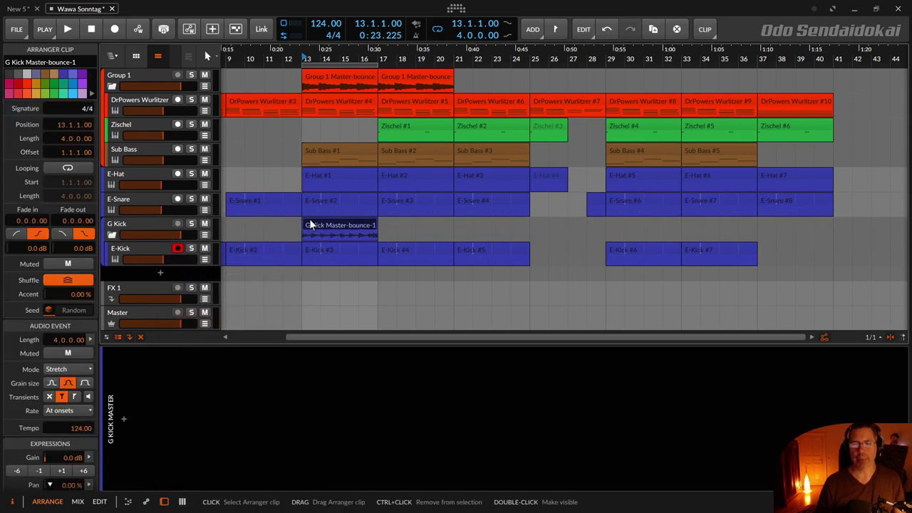
# Deactivate the E-Kick track inside the G Kick group and fold the group.
pyautogui.click(125, 245)
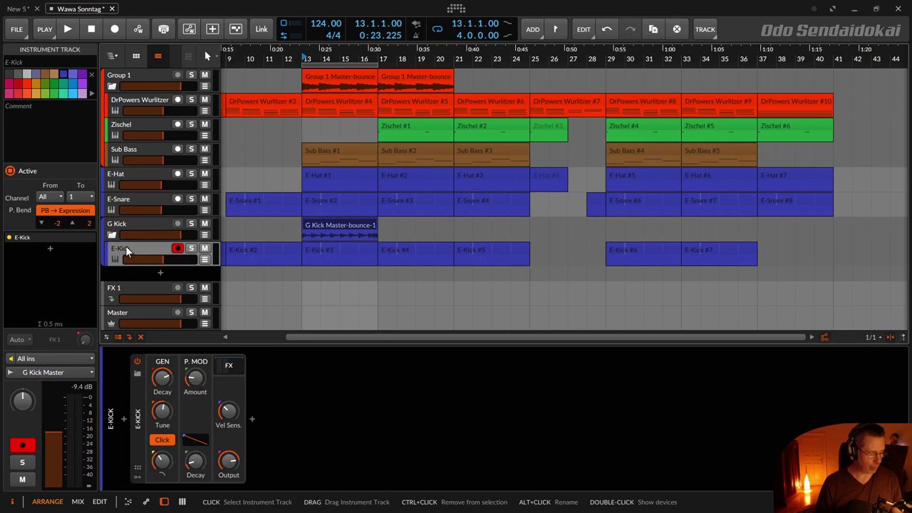
pyautogui.rightClick(126, 246)
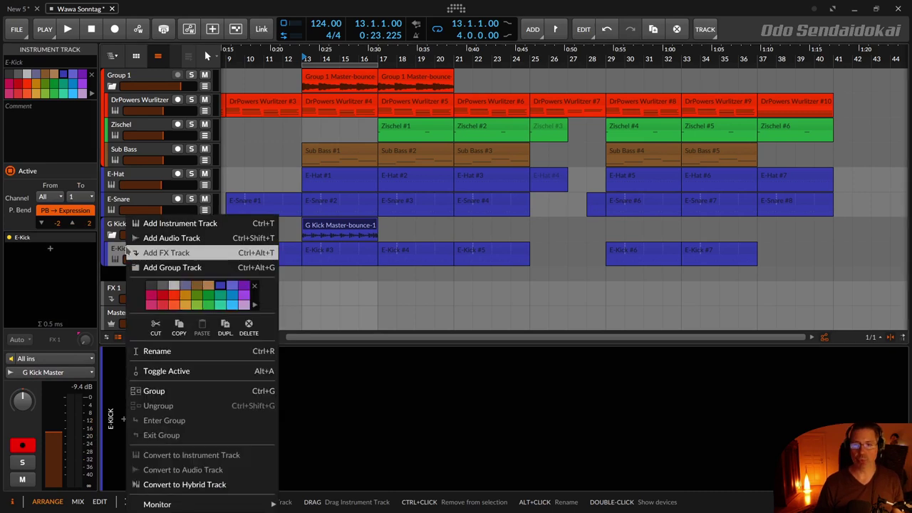
pyautogui.click(153, 370)
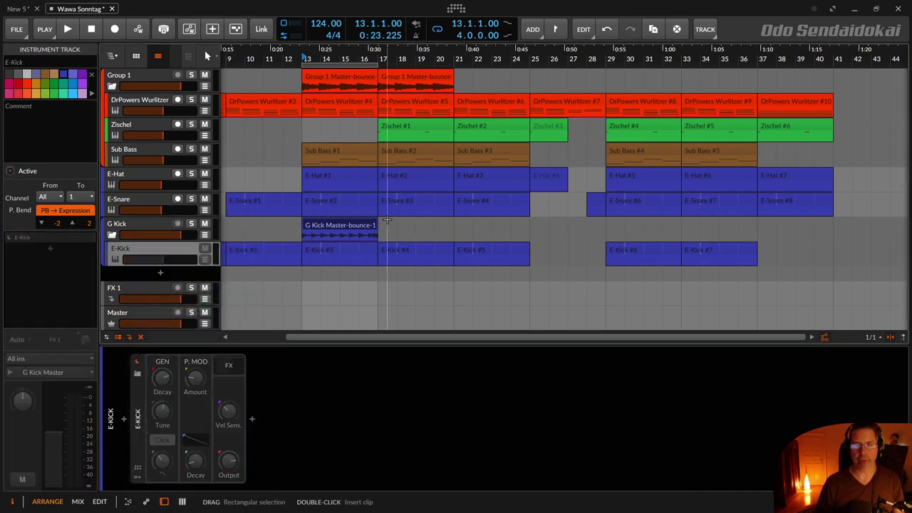
pyautogui.click(113, 235)
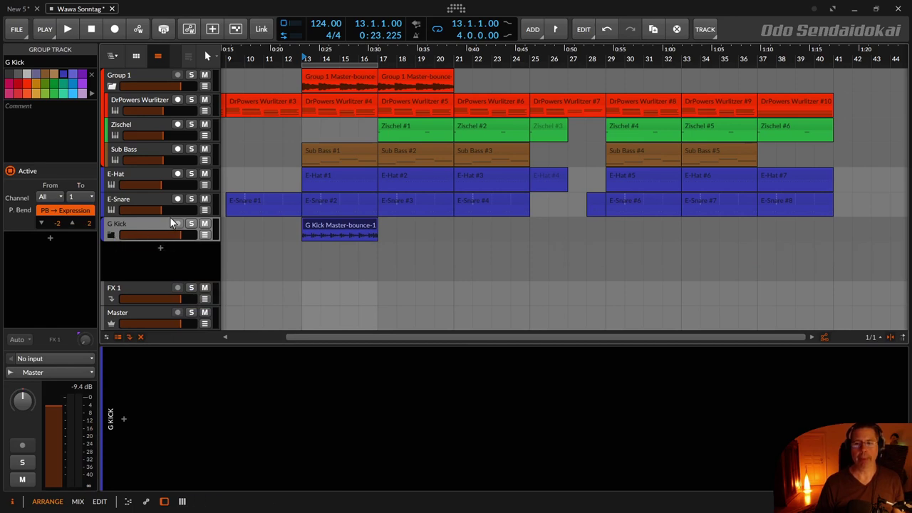
pyautogui.click(111, 234)
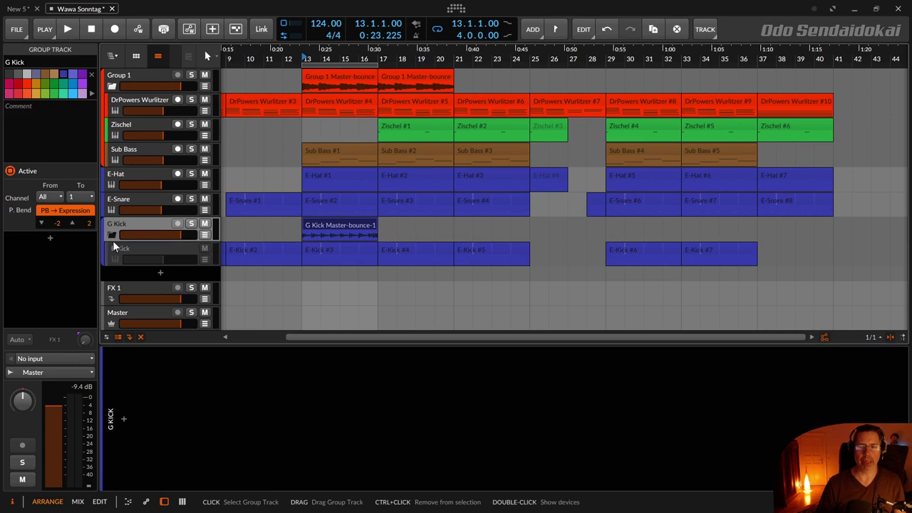
pyautogui.click(111, 233)
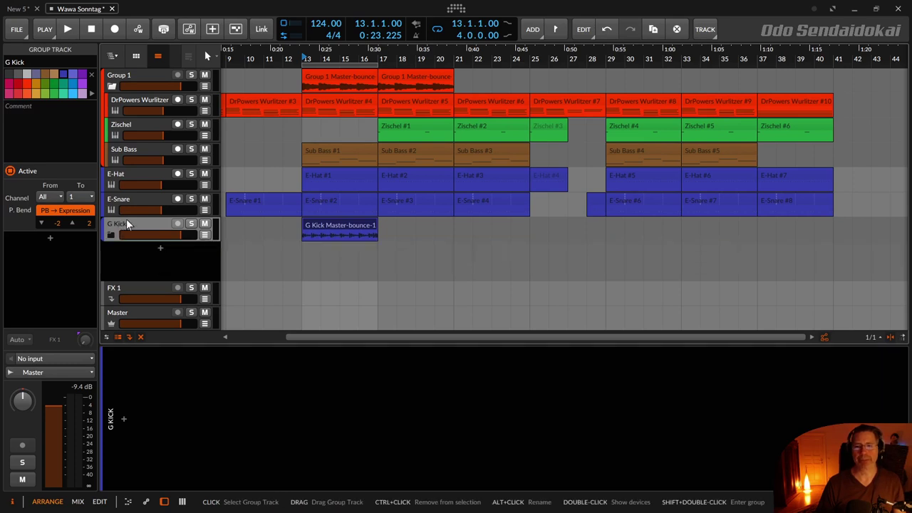
# Open the bounced G Kick clip in the detail editor and enlarge the editor to show the whole four-bar waveform.
pyautogui.click(322, 224)
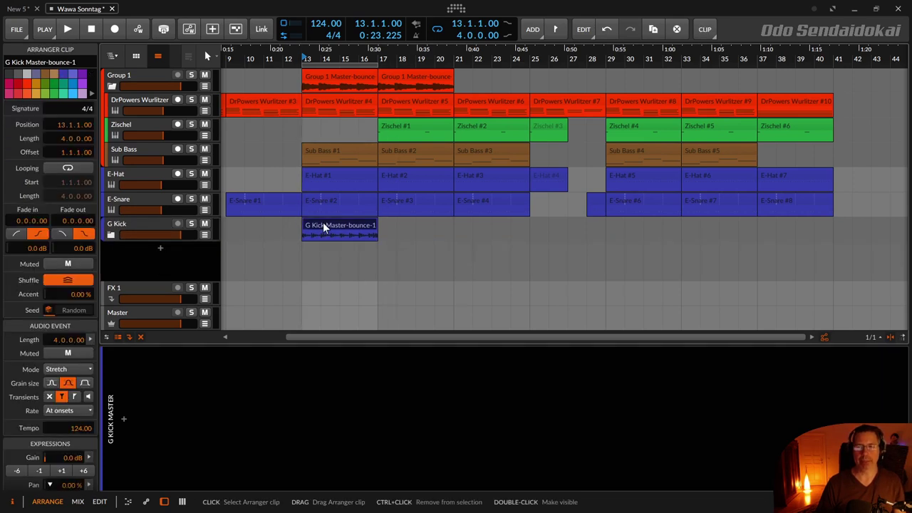
pyautogui.doubleClick(322, 224)
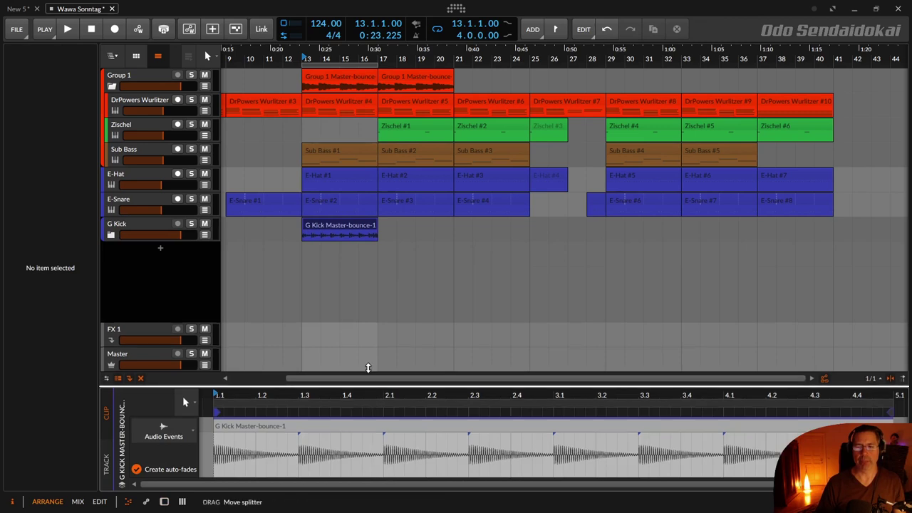
pyautogui.moveTo(368, 368); pyautogui.dragTo(371, 282)
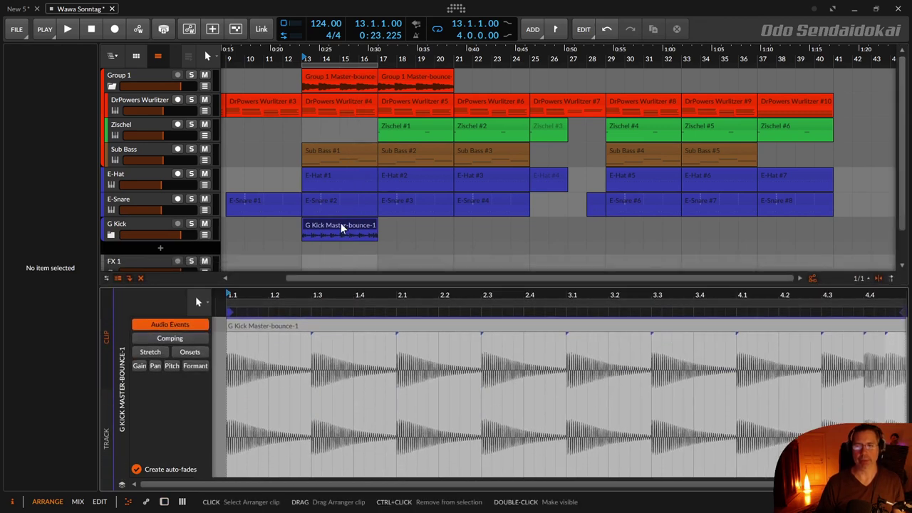
pyautogui.click(341, 227)
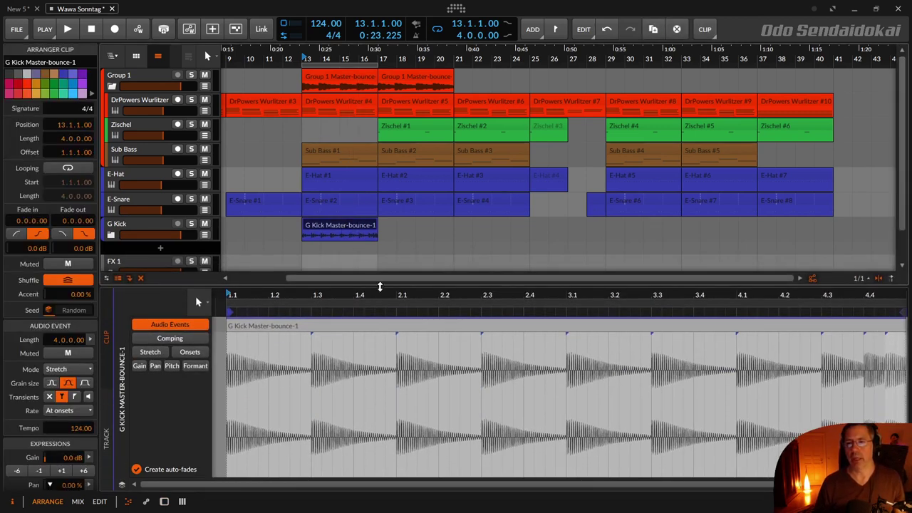
pyautogui.moveTo(381, 298)
pyautogui.mouseDown()
pyautogui.moveTo(363, 267)
pyautogui.moveTo(367, 293)
pyautogui.mouseUp()
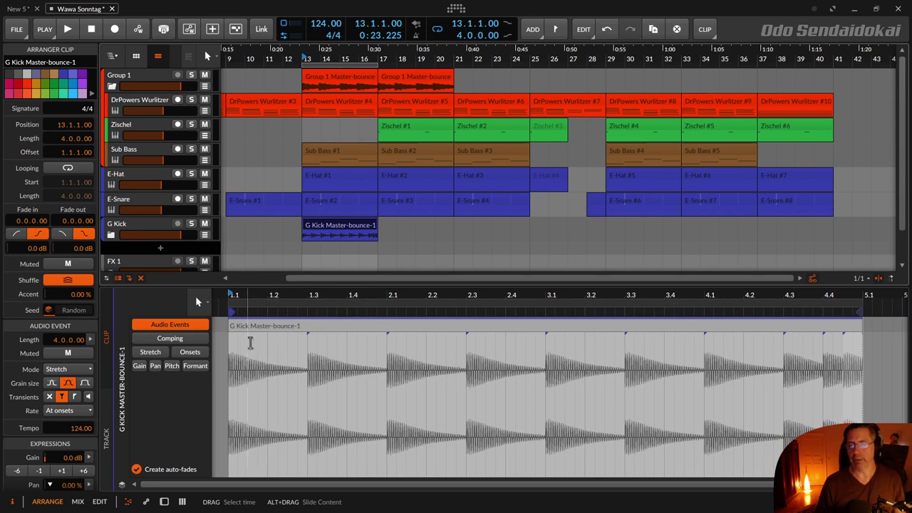
pyautogui.moveTo(319, 296); pyautogui.dragTo(320, 292)
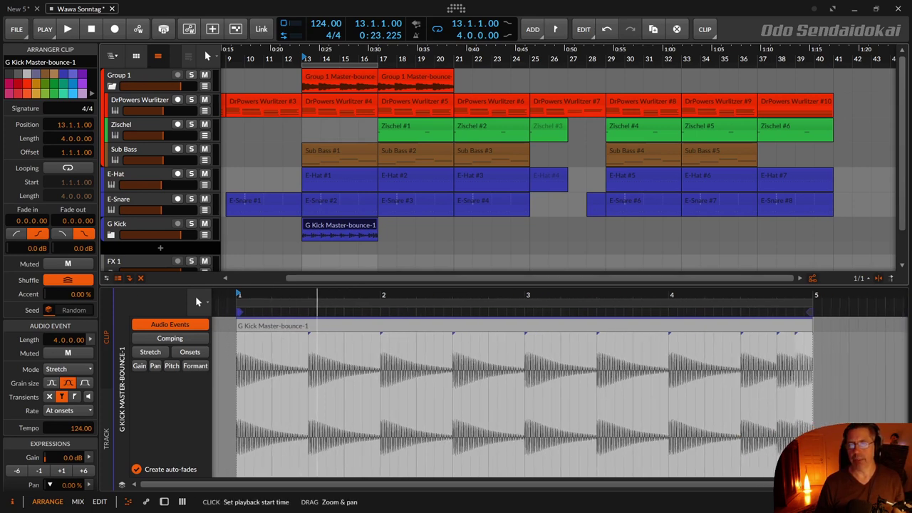
# Slice the bounced G Kick audio event in place on a straight 1/2-note beat grid.
pyautogui.click(308, 326)
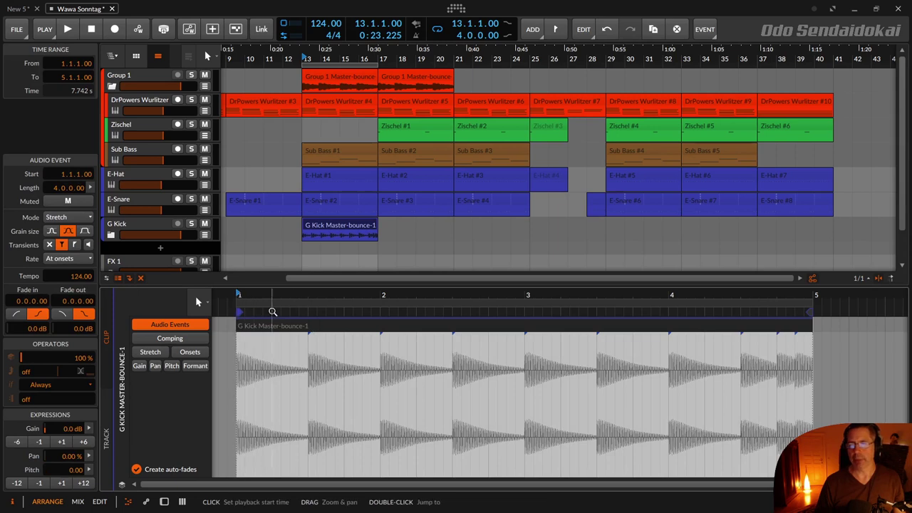
pyautogui.rightClick(308, 295)
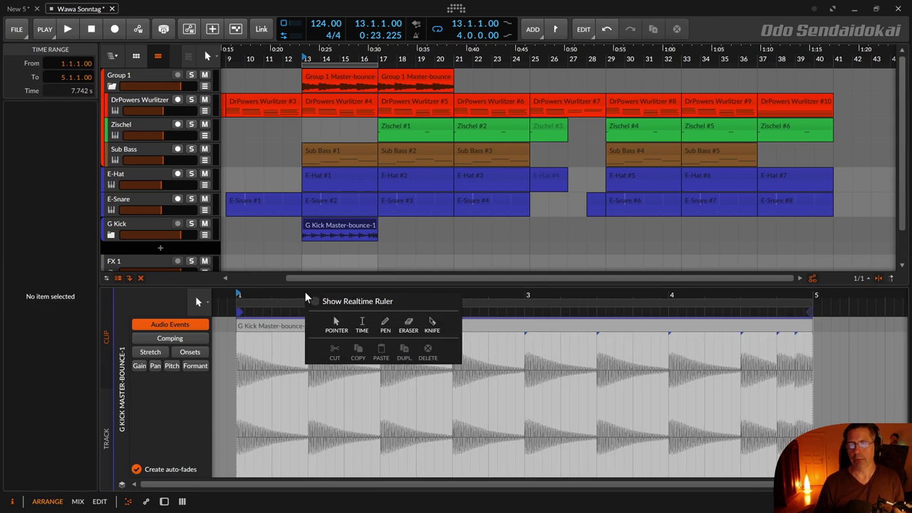
pyautogui.click(290, 329)
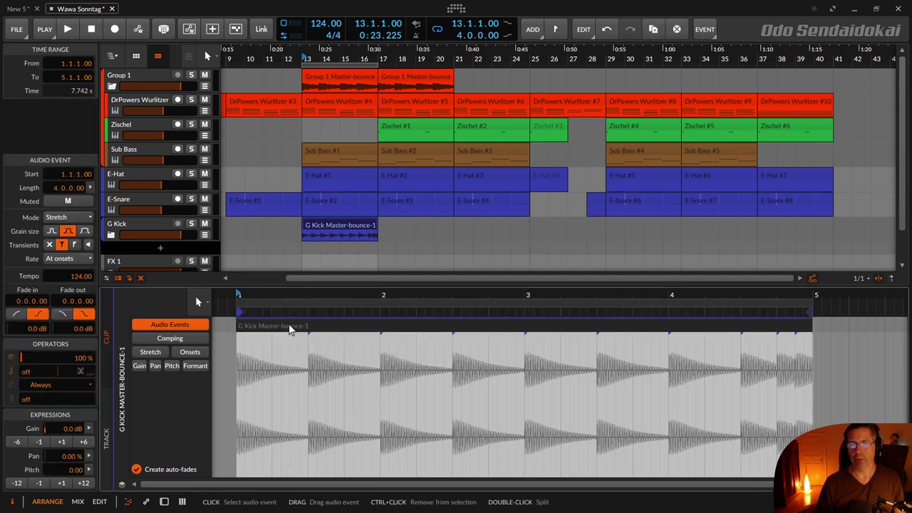
pyautogui.rightClick(290, 329)
pyautogui.click(332, 396)
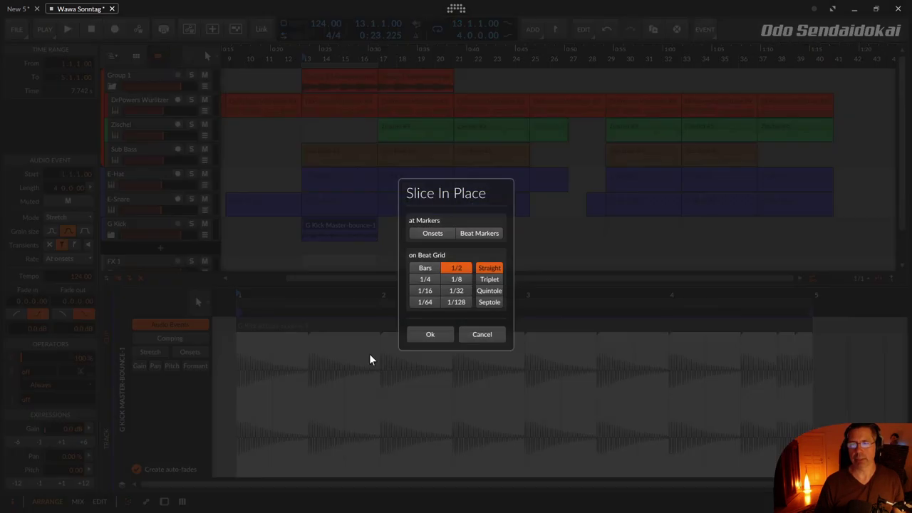
pyautogui.click(438, 338)
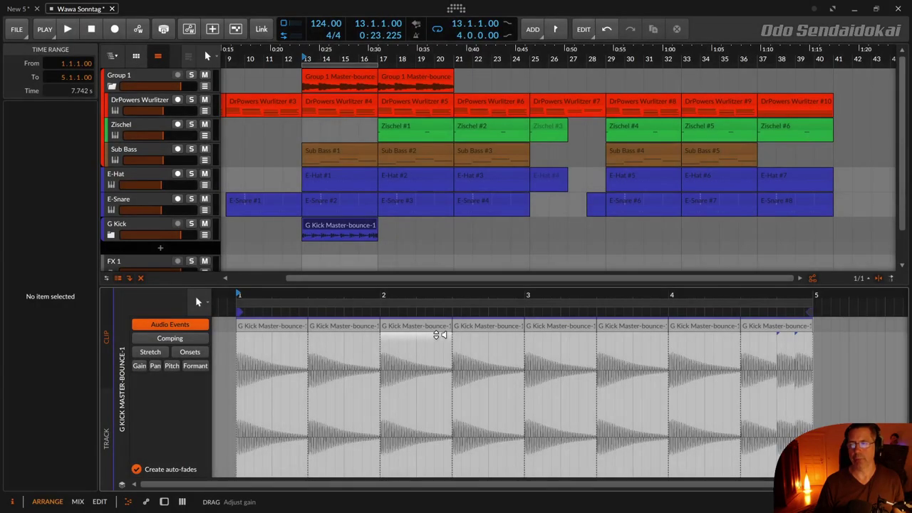
# Select the first seven kick slices and shorten each of them to one beat.
pyautogui.click(289, 332)
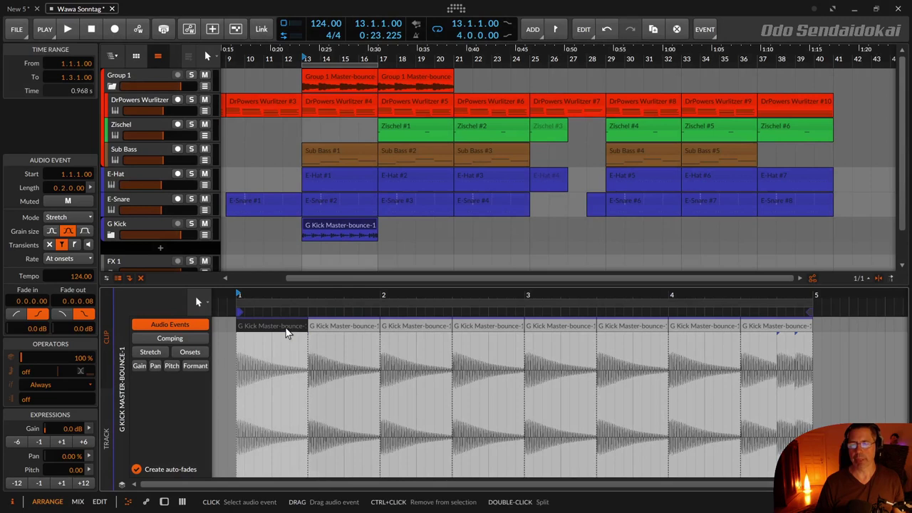
pyautogui.keyDown('shift'); pyautogui.click(716, 331); pyautogui.keyUp('shift')
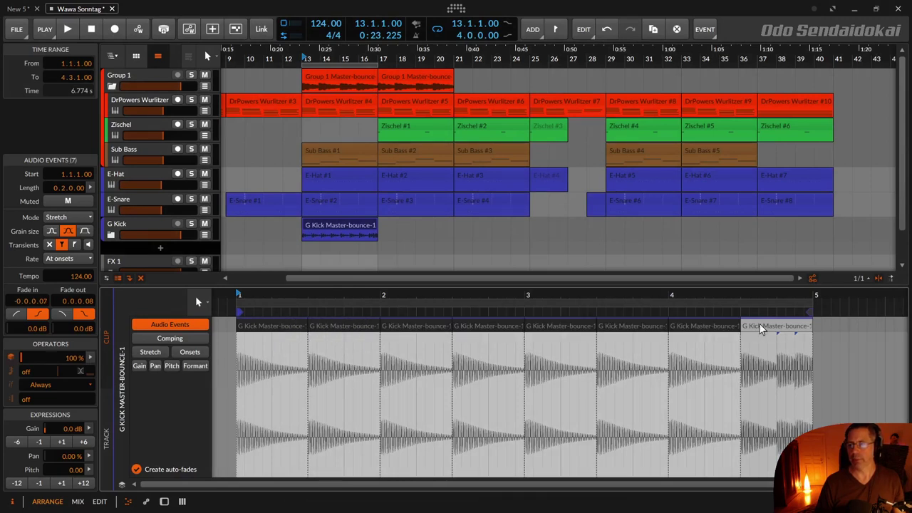
pyautogui.moveTo(264, 295); pyautogui.dragTo(372, 328)
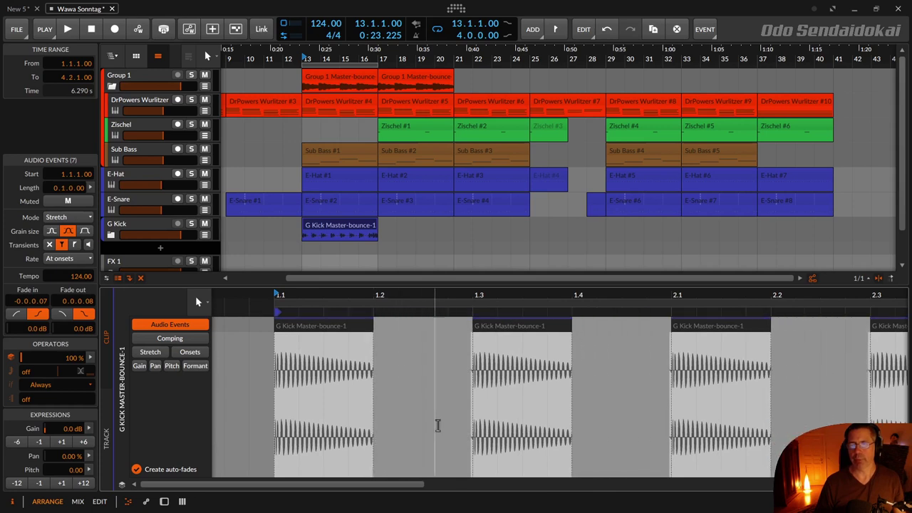
# Give the seven shortened kick slices a common fade-out of about 0.0.1.40.
pyautogui.moveTo(373, 341); pyautogui.dragTo(339, 340)
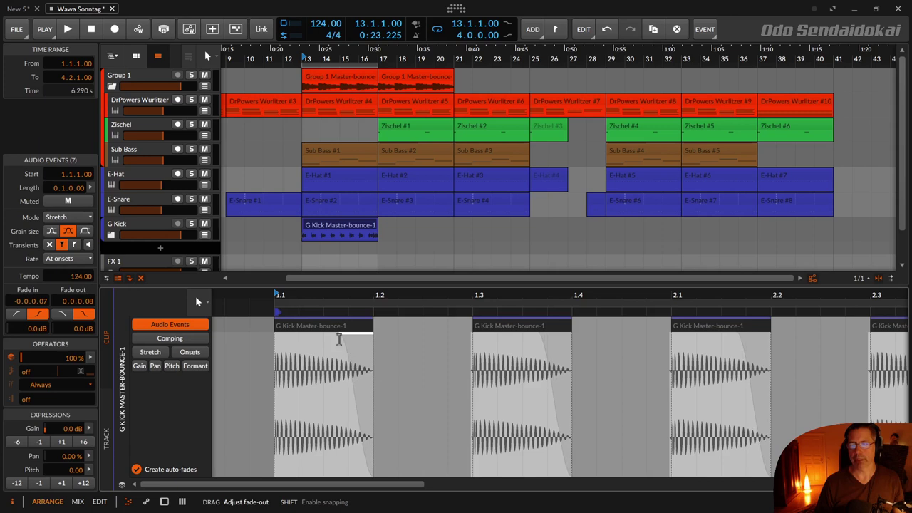
pyautogui.moveTo(326, 298); pyautogui.dragTo(286, 267)
pyautogui.moveTo(298, 342); pyautogui.dragTo(285, 342)
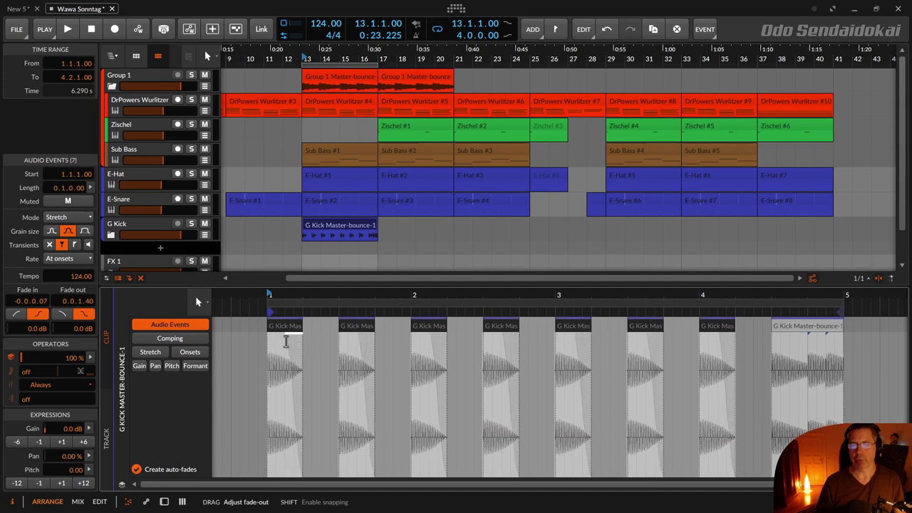
# Solo the G Kick track and play back the loop with the shortened kicks.
pyautogui.click(315, 227)
pyautogui.press('s')
pyautogui.press('space')
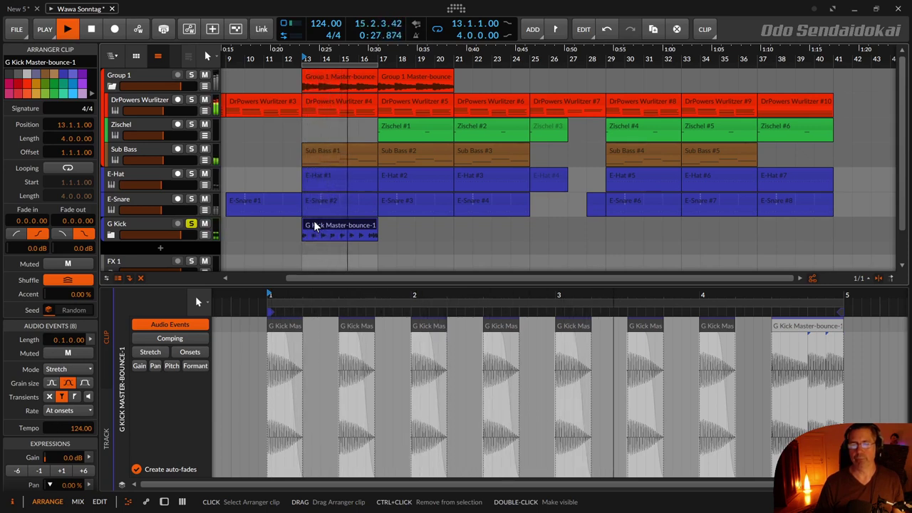
pyautogui.press('space')
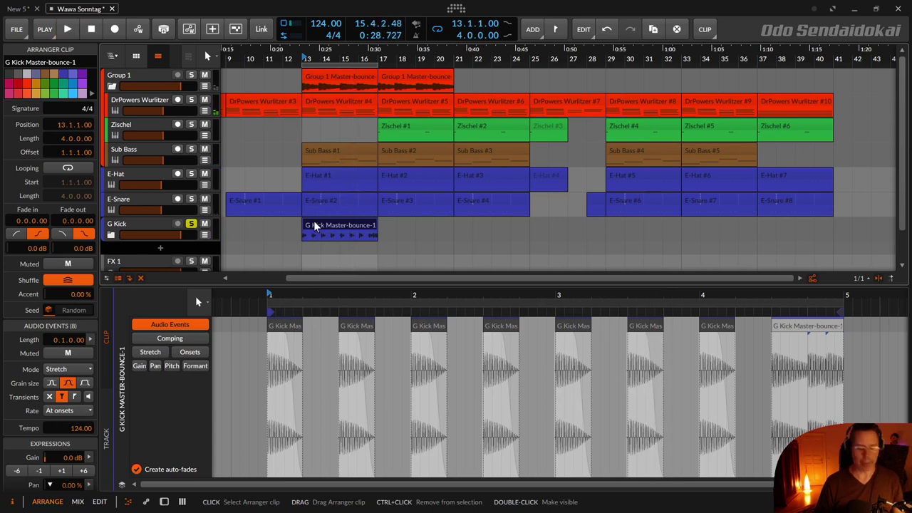
# Undo the kick shortening and fades, play the loop for comparison, and redo the edits.
pyautogui.hotkey('ctrl', 'z')
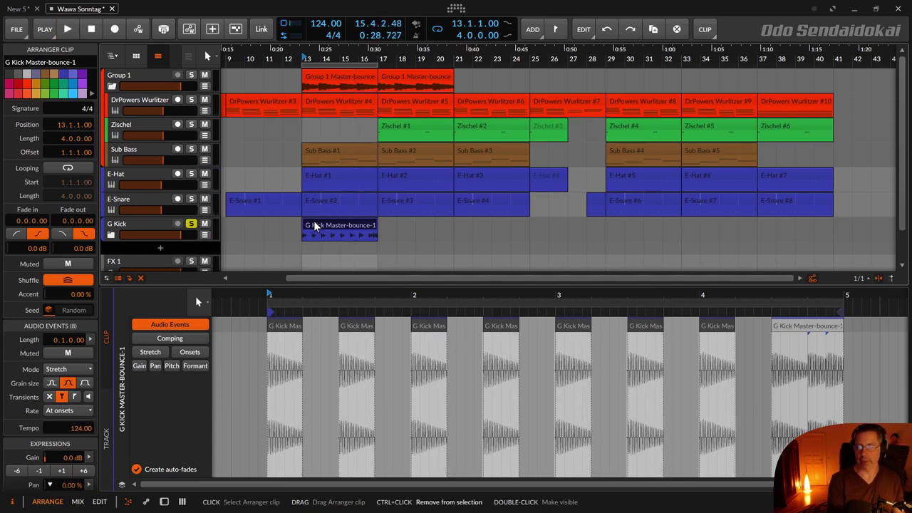
pyautogui.press('space')
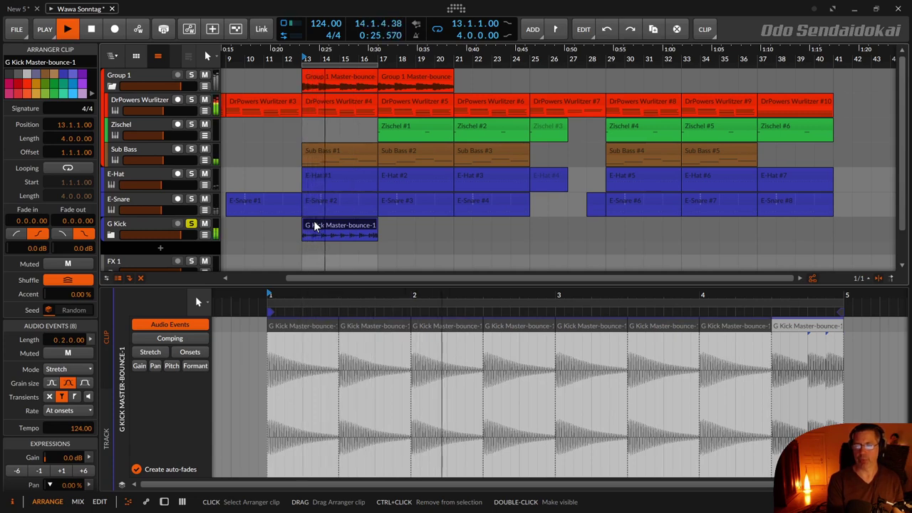
pyautogui.hotkey('ctrl', 'shift', 'z')
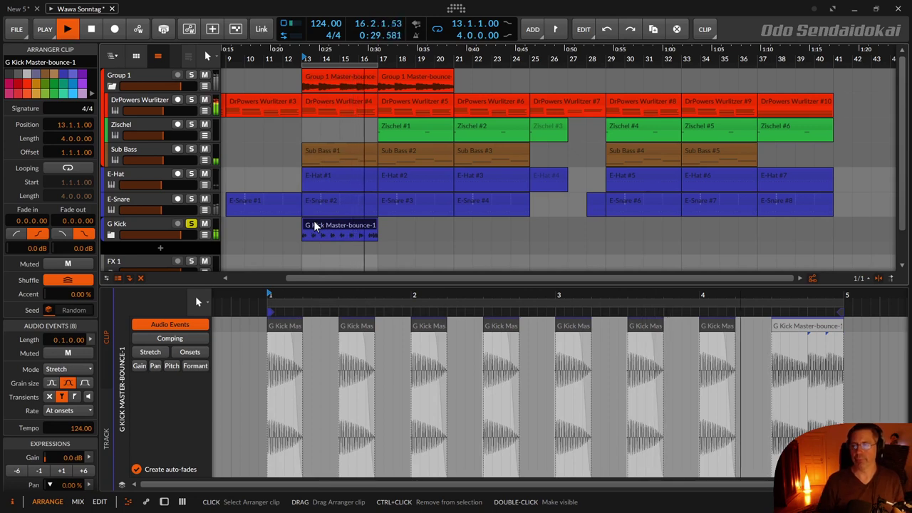
pyautogui.press('space')
# Split the last unshortened kick event with the Knife tool at positions 4.4 and 4.4.3.
pyautogui.moveTo(822, 298); pyautogui.dragTo(533, 366)
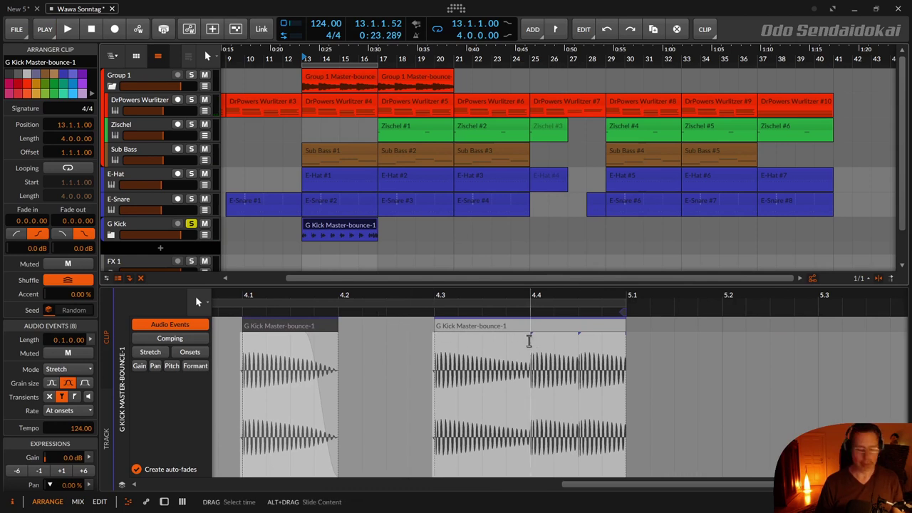
pyautogui.press('5')
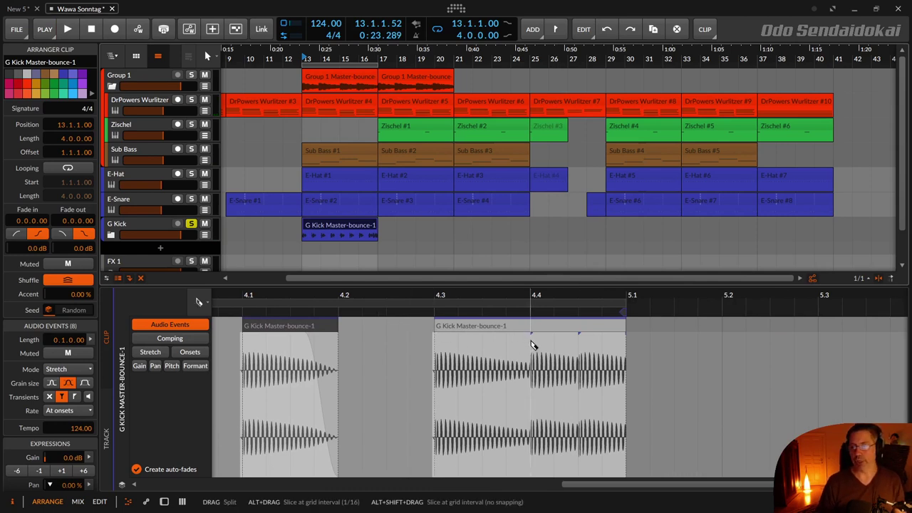
pyautogui.click(531, 345)
pyautogui.press('1')
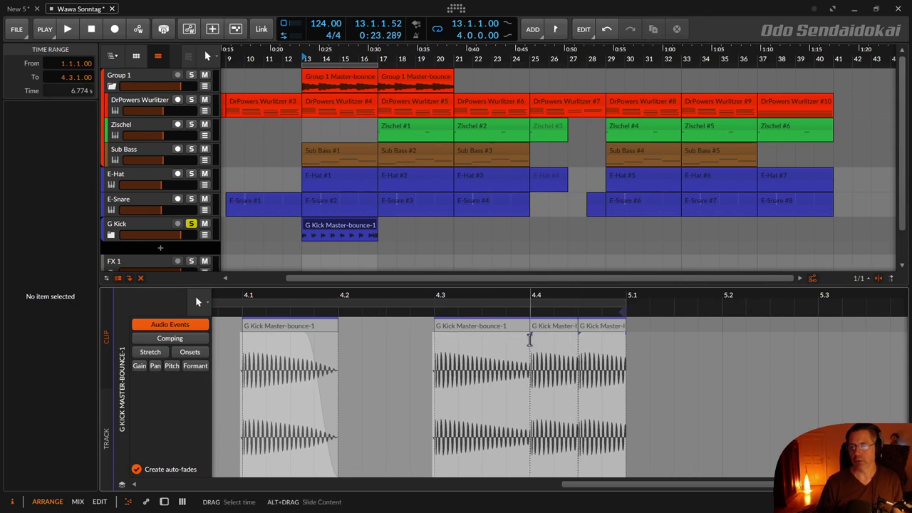
# Shorten the kick slice at 4.3 to about 0.0.3.03 and give it a fade-out of about 0.0.0.95.
pyautogui.scroll(8, 527, 340)
pyautogui.moveTo(536, 339)
pyautogui.mouseDown()
pyautogui.moveTo(501, 341)
pyautogui.moveTo(549, 346)
pyautogui.moveTo(470, 360)
pyautogui.moveTo(479, 360)
pyautogui.mouseUp()
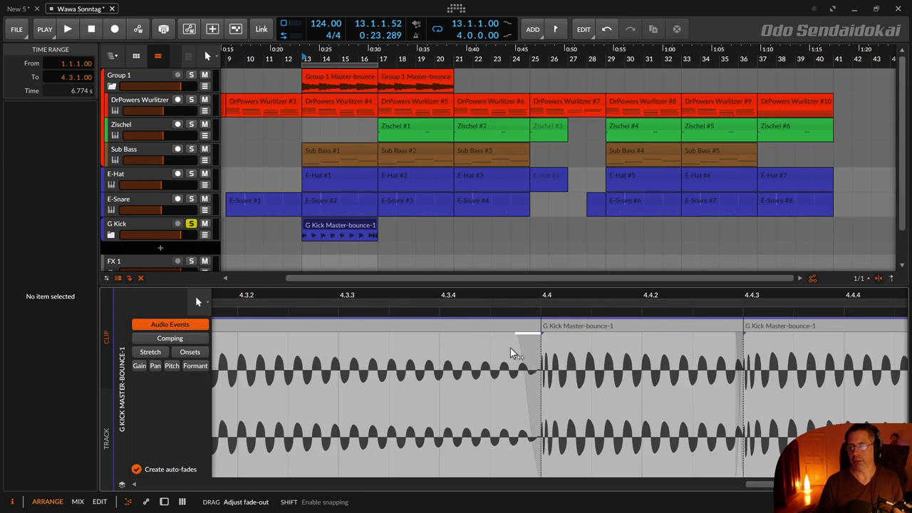
pyautogui.moveTo(439, 298); pyautogui.dragTo(425, 365)
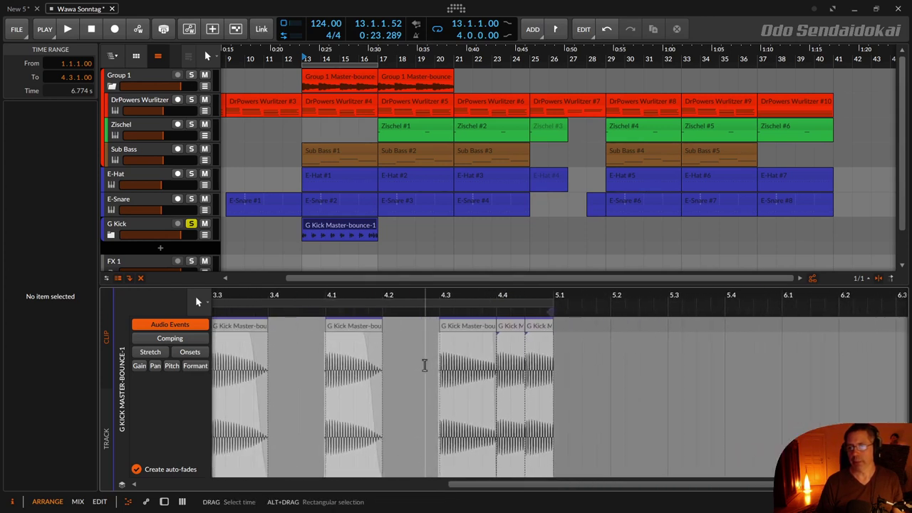
pyautogui.moveTo(492, 326)
pyautogui.mouseDown()
pyautogui.moveTo(474, 327)
pyautogui.moveTo(482, 329)
pyautogui.mouseUp()
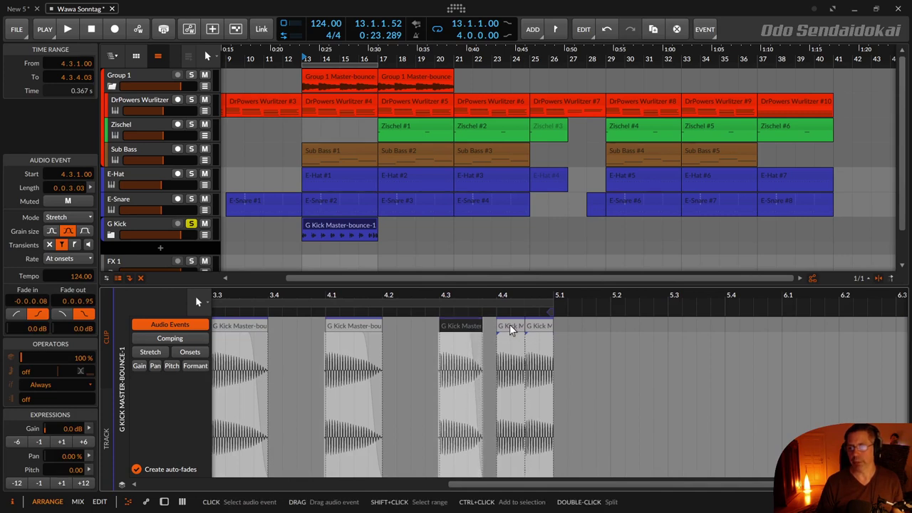
# Add fade-outs to the last two kick slices, about 0.0.0.94 on the first of them, and align that slice's start to 4.4.1.00.
pyautogui.click(508, 327)
pyautogui.moveTo(508, 328); pyautogui.dragTo(502, 328)
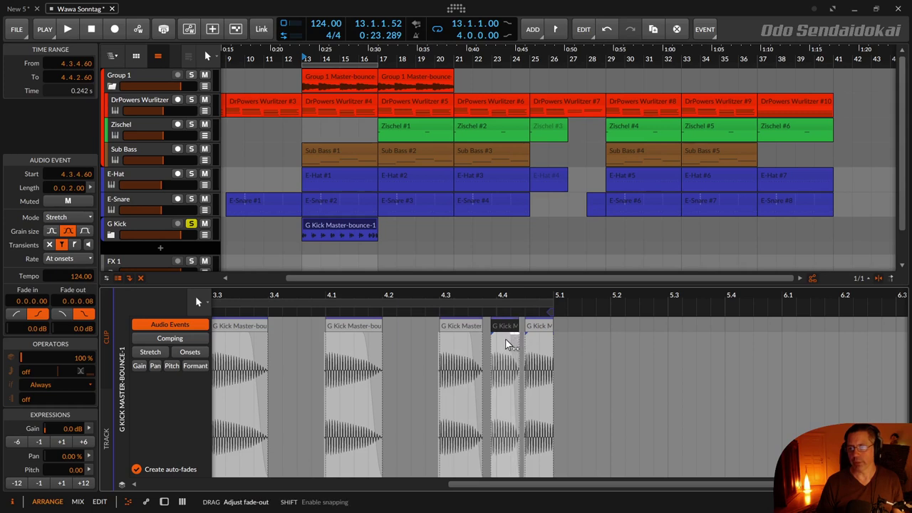
pyautogui.moveTo(504, 345); pyautogui.dragTo(546, 334)
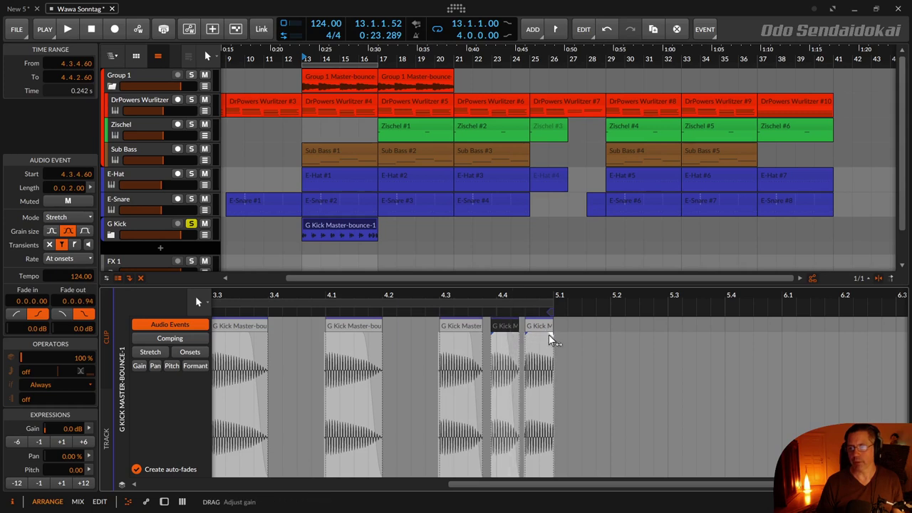
pyautogui.moveTo(503, 326); pyautogui.dragTo(508, 326)
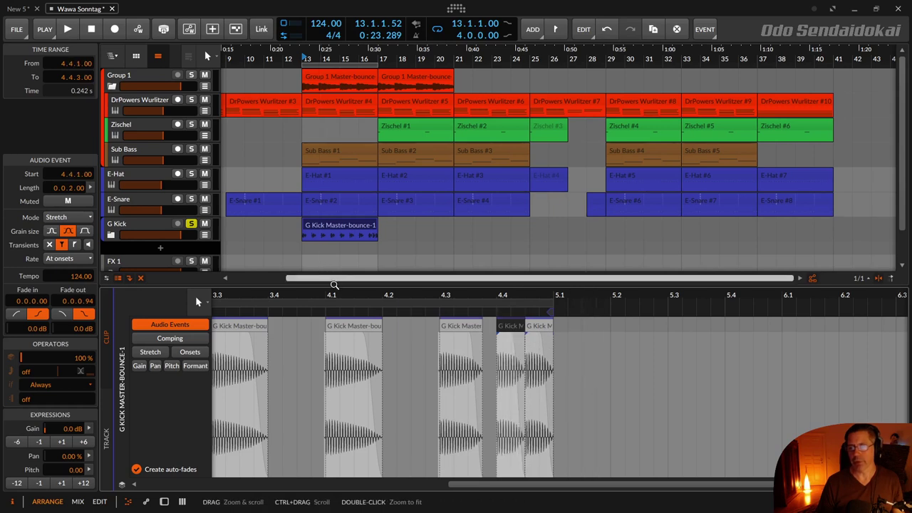
# Play back the whole looped G Kick clip to audition the edited slices.
pyautogui.moveTo(335, 294); pyautogui.dragTo(537, 295)
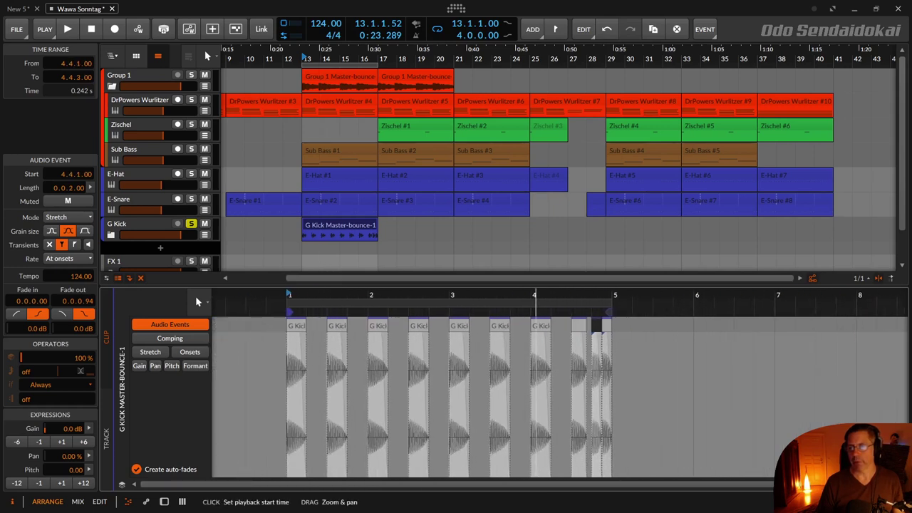
pyautogui.click(333, 228)
pyautogui.press('space')
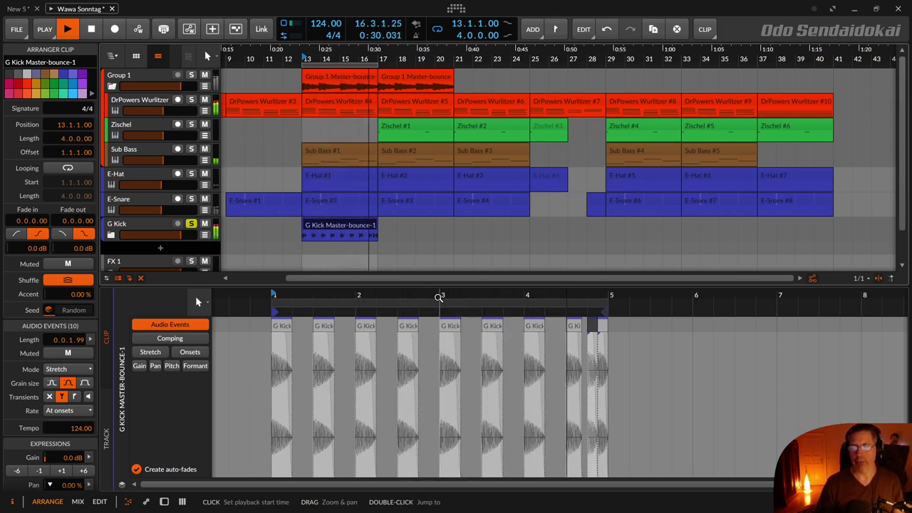
pyautogui.press('space')
# Pull the fade-in of the slice at 4.4 ahead of its start and audition the clip from its fourth bar.
pyautogui.moveTo(587, 295)
pyautogui.mouseDown()
pyautogui.moveTo(397, 395)
pyautogui.moveTo(377, 421)
pyautogui.moveTo(382, 481)
pyautogui.mouseUp()
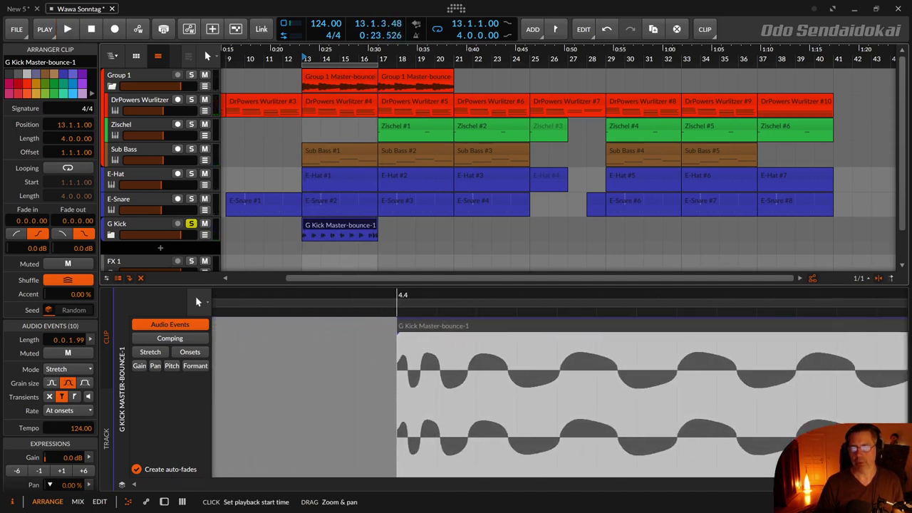
pyautogui.moveTo(401, 340); pyautogui.dragTo(376, 341)
pyautogui.moveTo(359, 298); pyautogui.dragTo(464, 298)
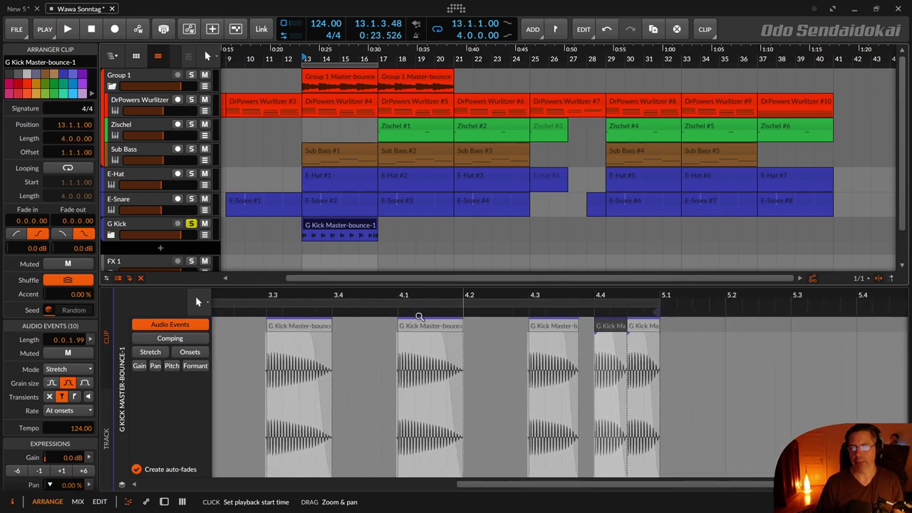
pyautogui.click(400, 295)
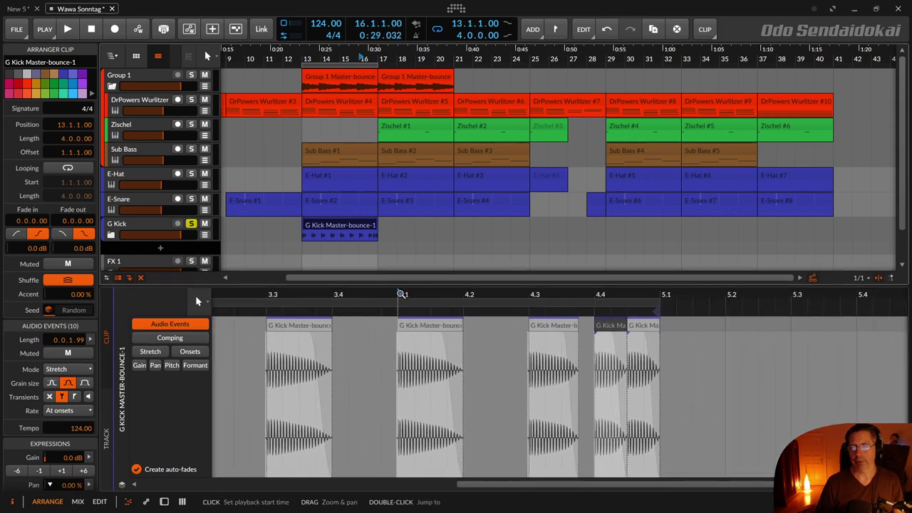
pyautogui.press('space')
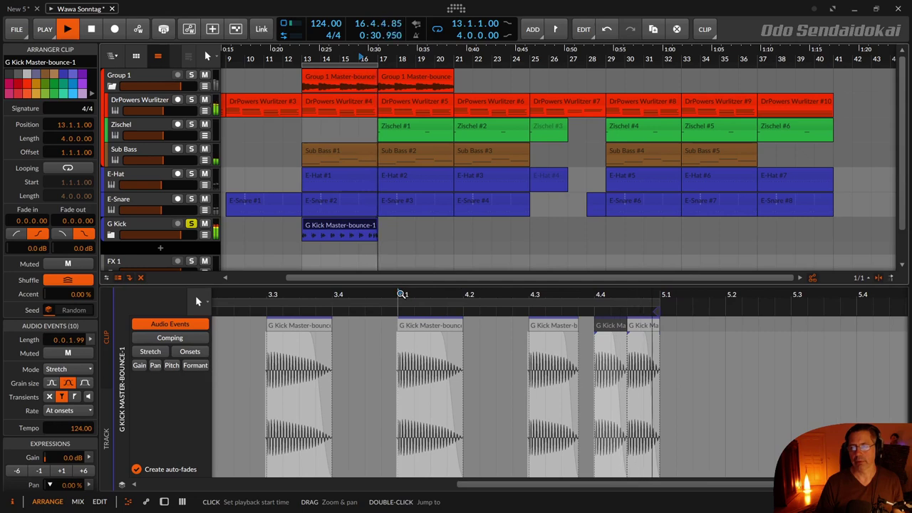
pyautogui.press('space')
# Shorten the fade-out of the slice at 4.4 so it begins just before the 4.4.3 slice.
pyautogui.moveTo(611, 300); pyautogui.dragTo(430, 308)
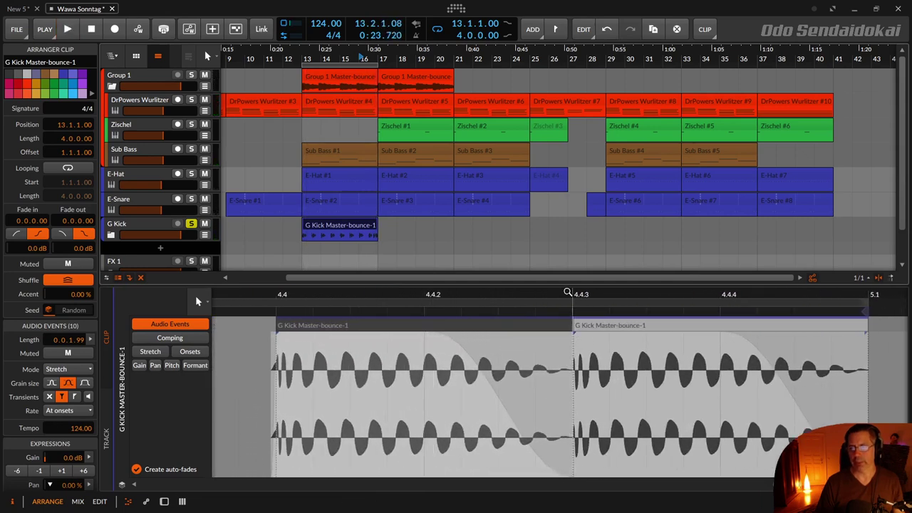
pyautogui.moveTo(573, 299); pyautogui.dragTo(462, 298)
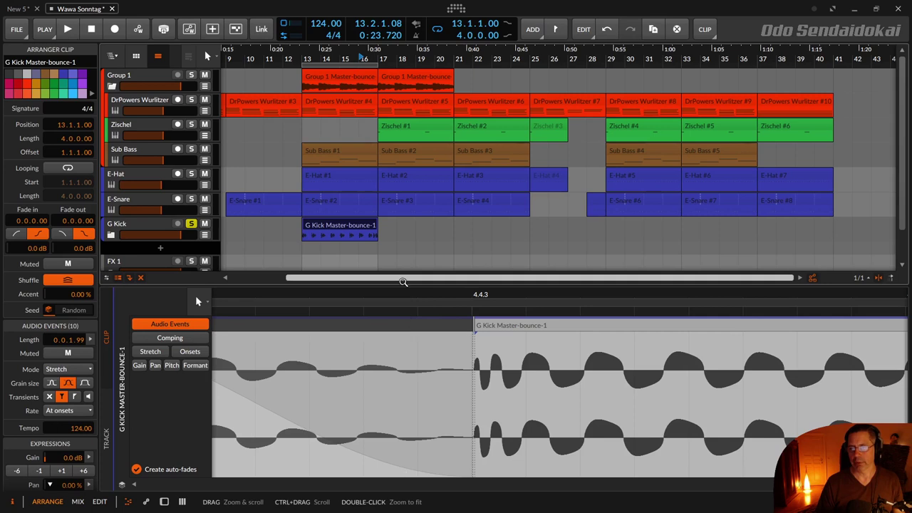
pyautogui.moveTo(409, 298); pyautogui.dragTo(420, 345)
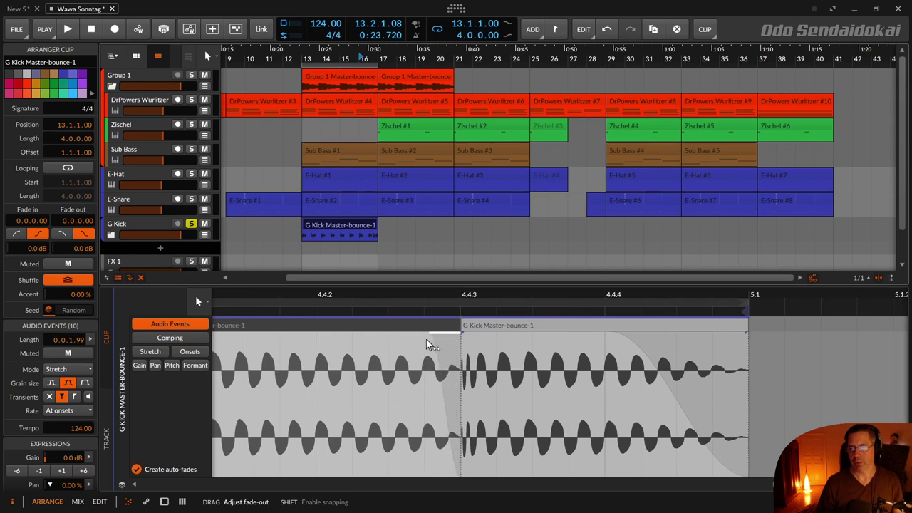
# Return the playback start to bar 13 and reduce the detail editor's height to enlarge the arranger.
pyautogui.moveTo(350, 296); pyautogui.dragTo(758, 240)
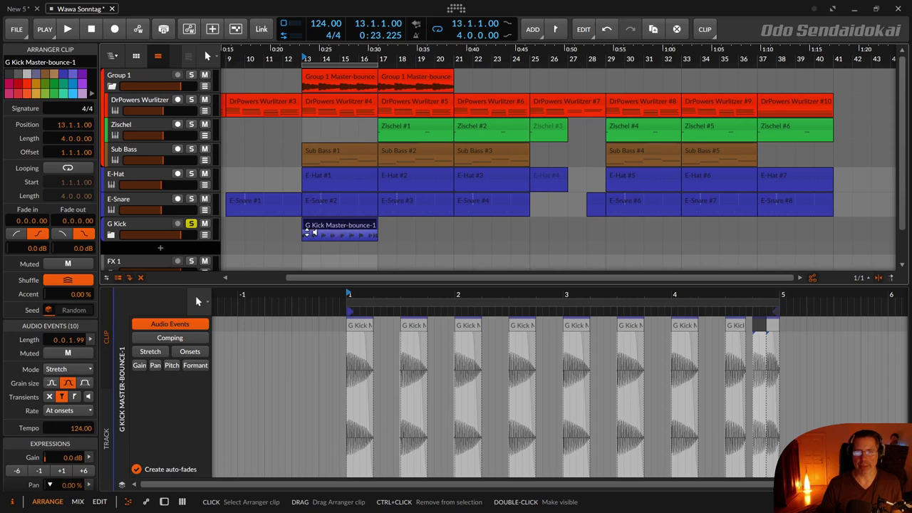
pyautogui.moveTo(168, 285); pyautogui.dragTo(168, 347)
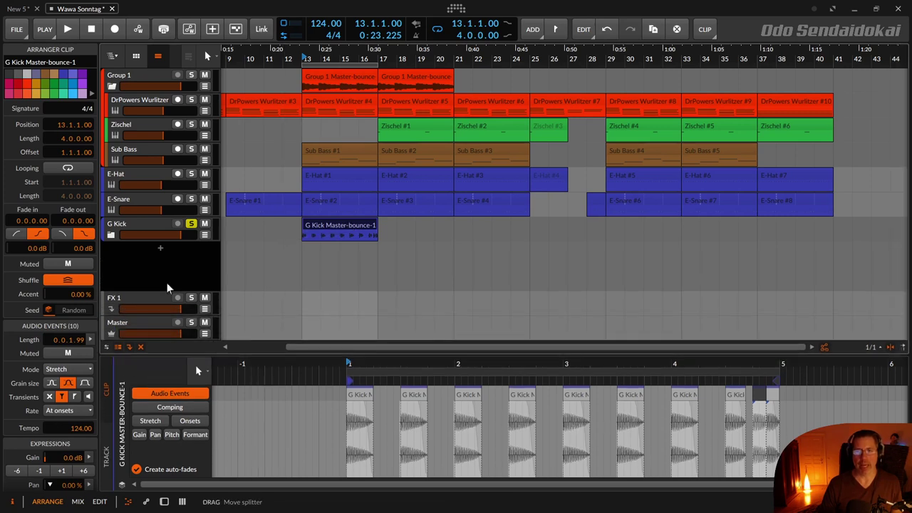
# Expand the G Kick group and show the devices of the E-Kick track inside it.
pyautogui.click(111, 235)
pyautogui.click(118, 253)
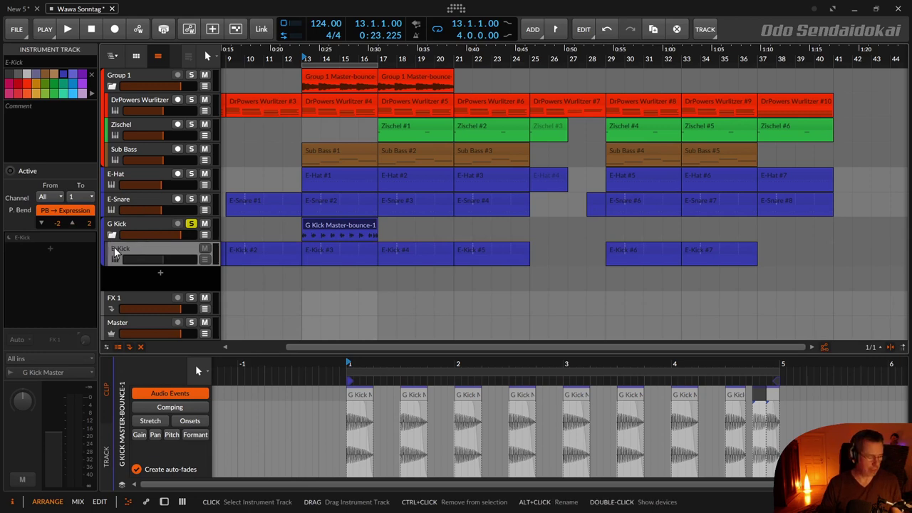
pyautogui.doubleClick(116, 251)
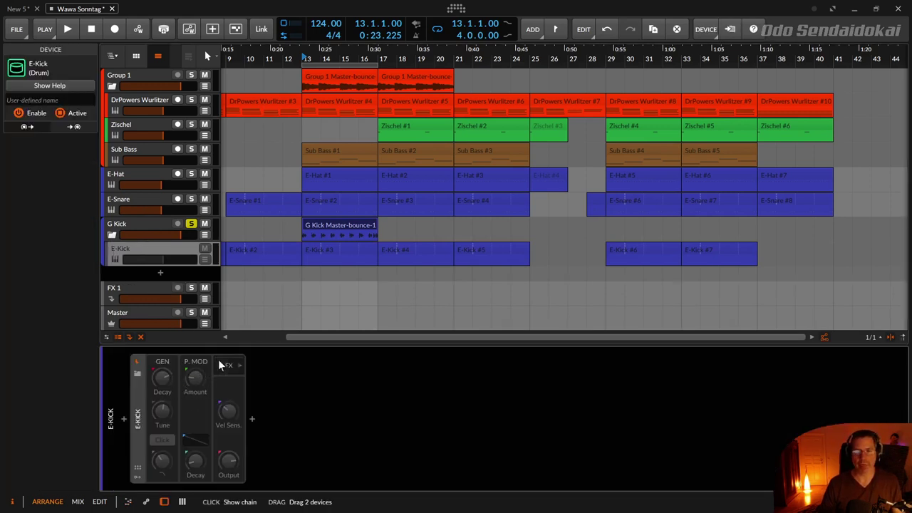
pyautogui.click(221, 364)
pyautogui.click(222, 365)
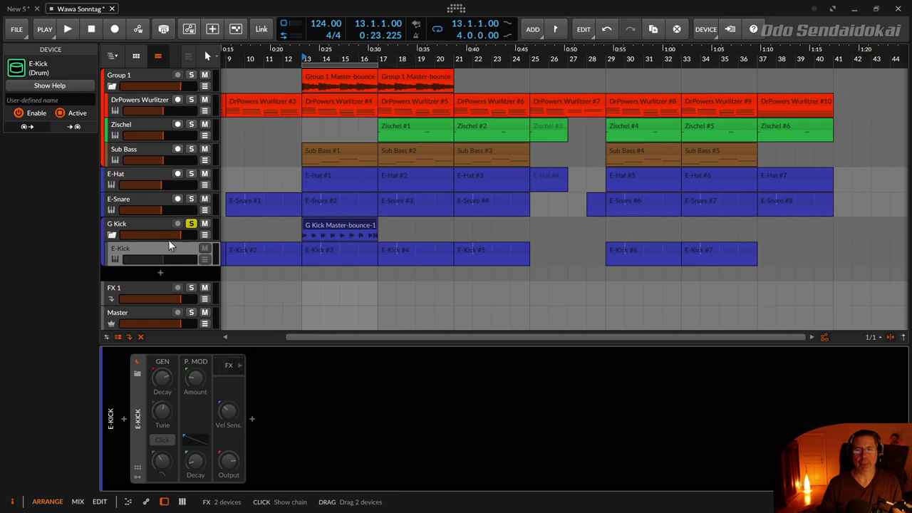
# Deactivate the DrPowers Wurlitzer, Zischel and Sub Bass tracks together inside Group 1.
pyautogui.click(112, 86)
pyautogui.click(128, 77)
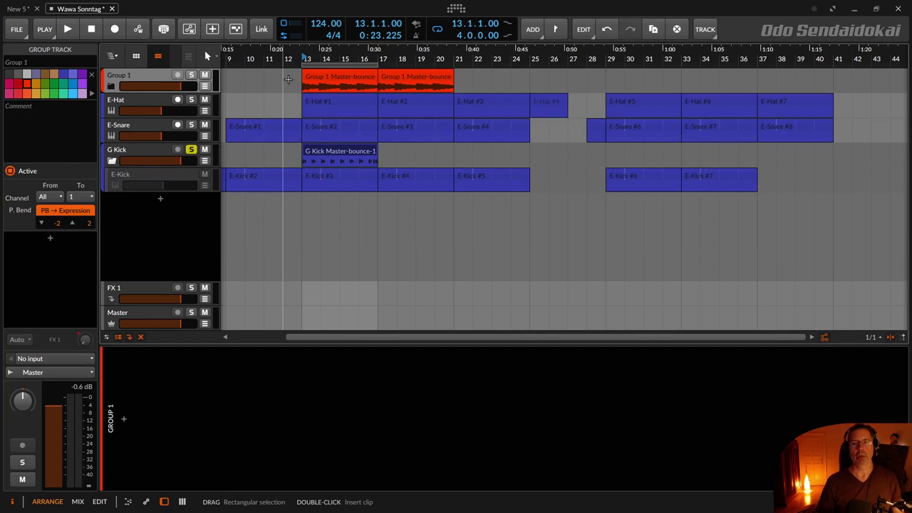
pyautogui.click(111, 86)
pyautogui.click(133, 99)
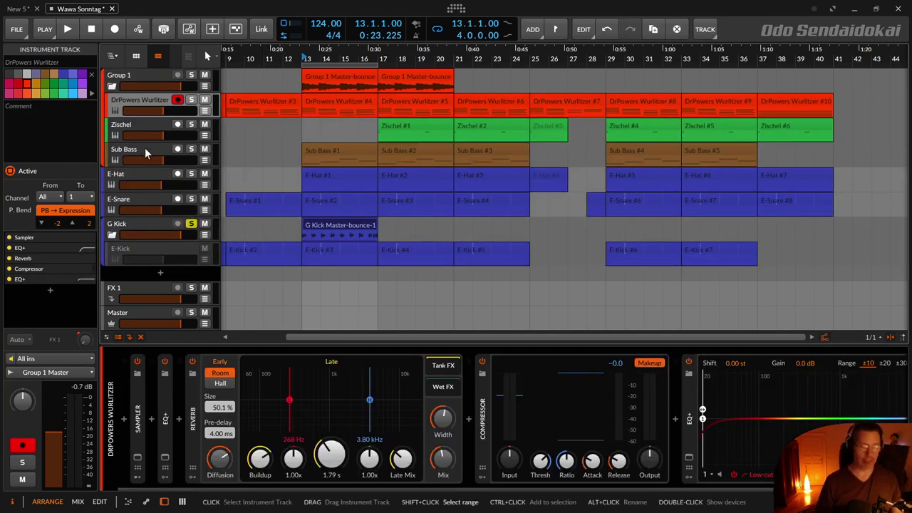
pyautogui.keyDown('shift'); pyautogui.click(144, 148); pyautogui.keyUp('shift')
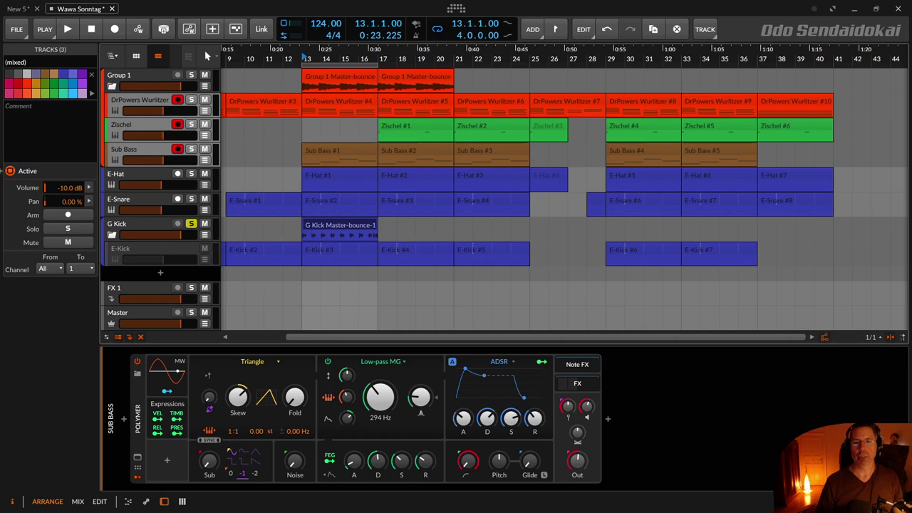
pyautogui.click(11, 171)
# Look over the deactivated tracks of Group 1 and their device chains, and collapse the group.
pyautogui.click(160, 104)
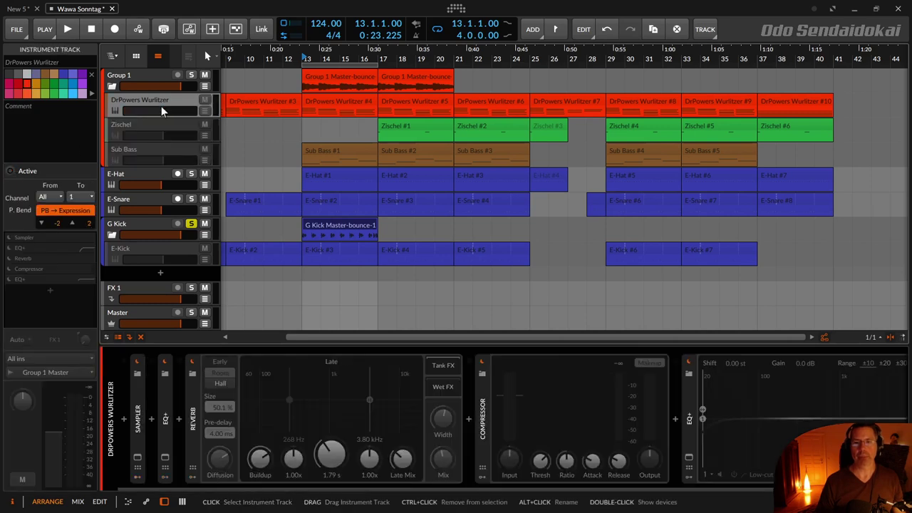
pyautogui.click(159, 76)
pyautogui.click(110, 86)
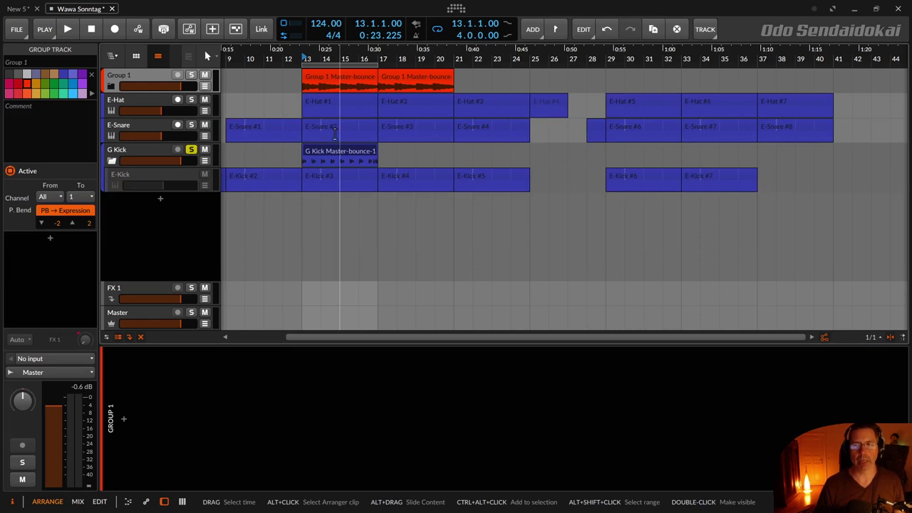
pyautogui.click(111, 87)
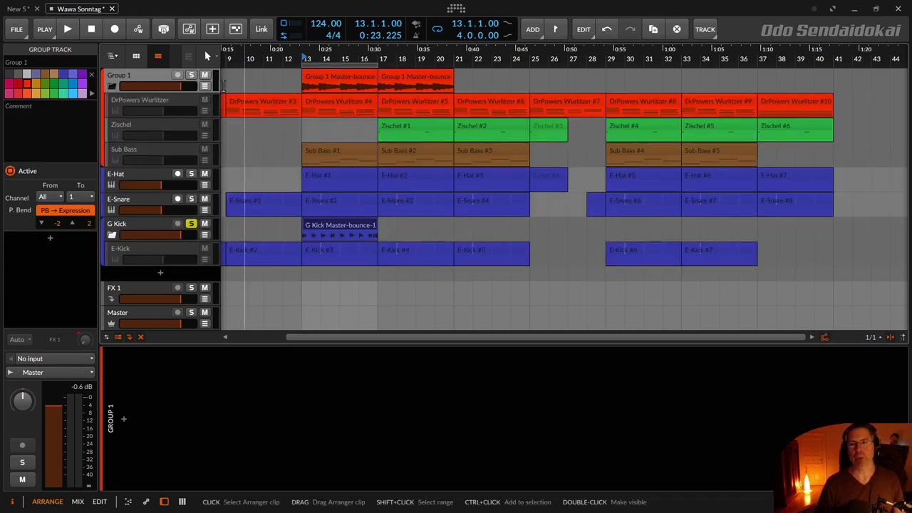
pyautogui.click(151, 103)
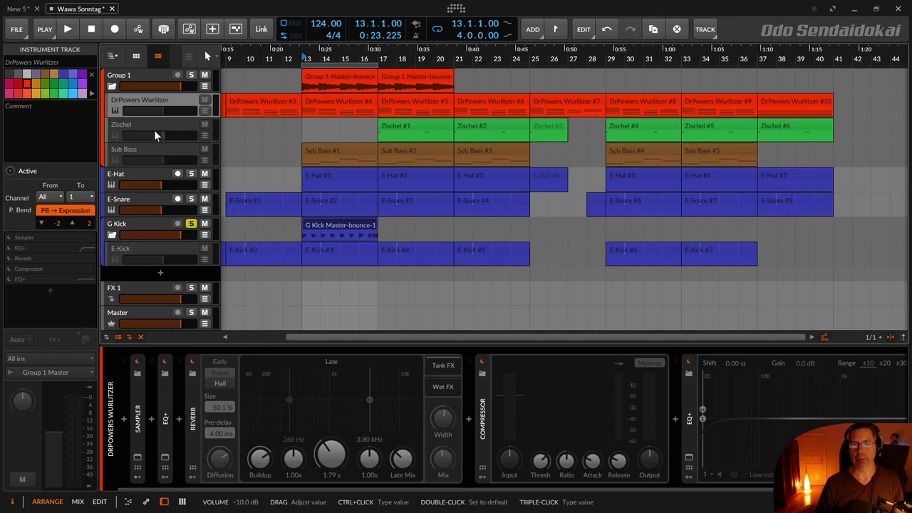
pyautogui.click(154, 129)
pyautogui.click(154, 148)
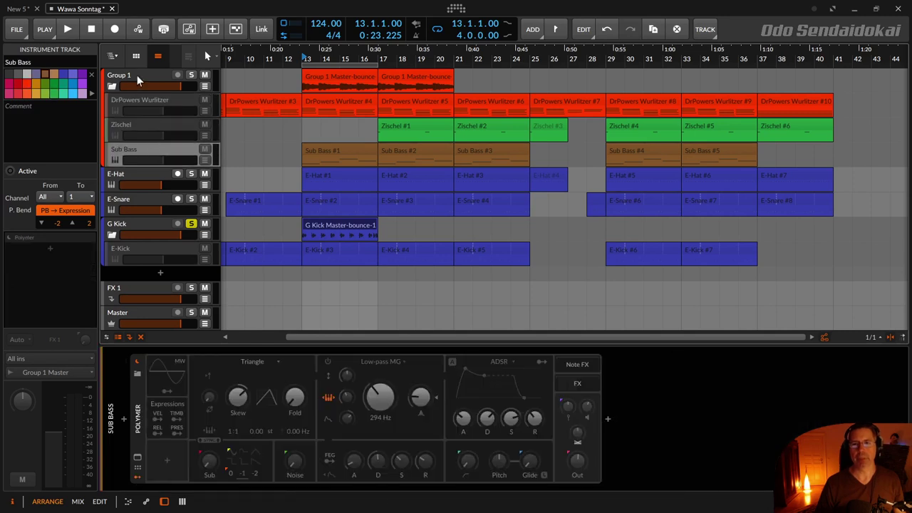
pyautogui.click(112, 87)
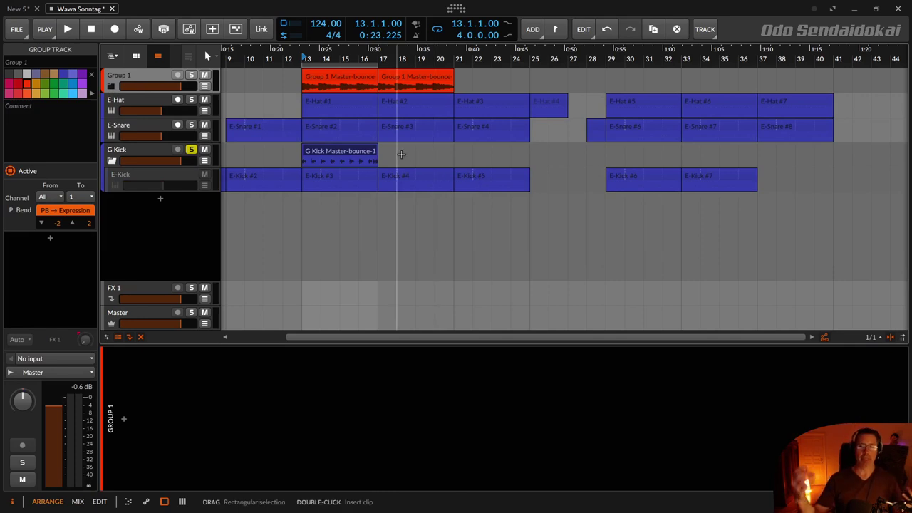
# Open the Group 1 bounce at bar 13 in the detail editor and split its audio at about 1.3, 1.4.3 and 2.3.
pyautogui.doubleClick(348, 75)
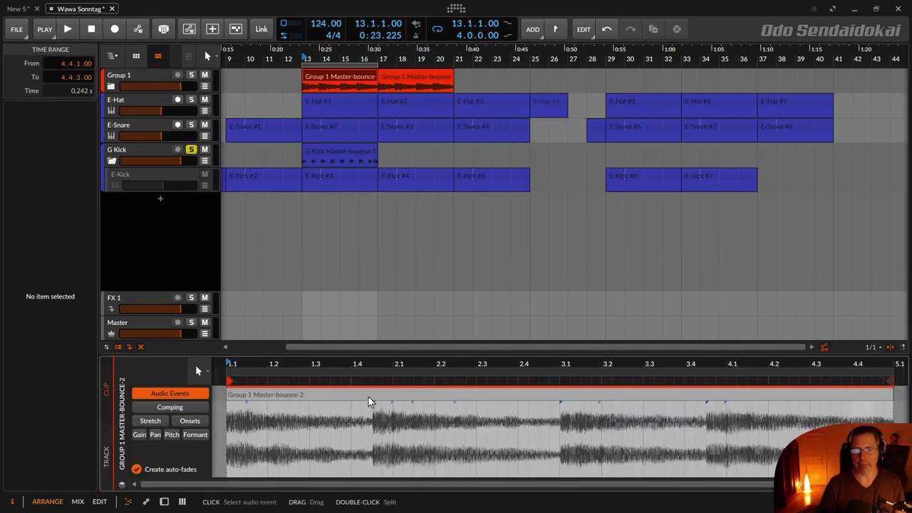
pyautogui.moveTo(367, 379); pyautogui.dragTo(362, 375)
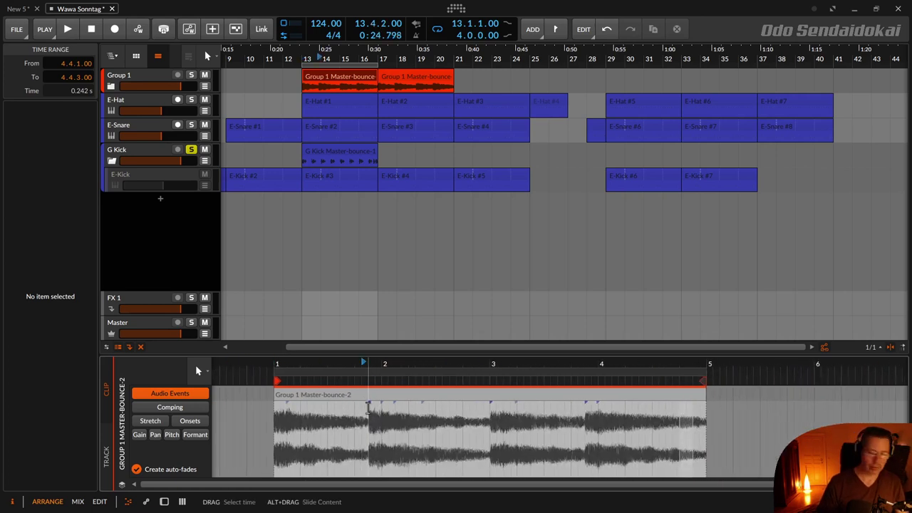
pyautogui.press('5')
pyautogui.click(329, 417)
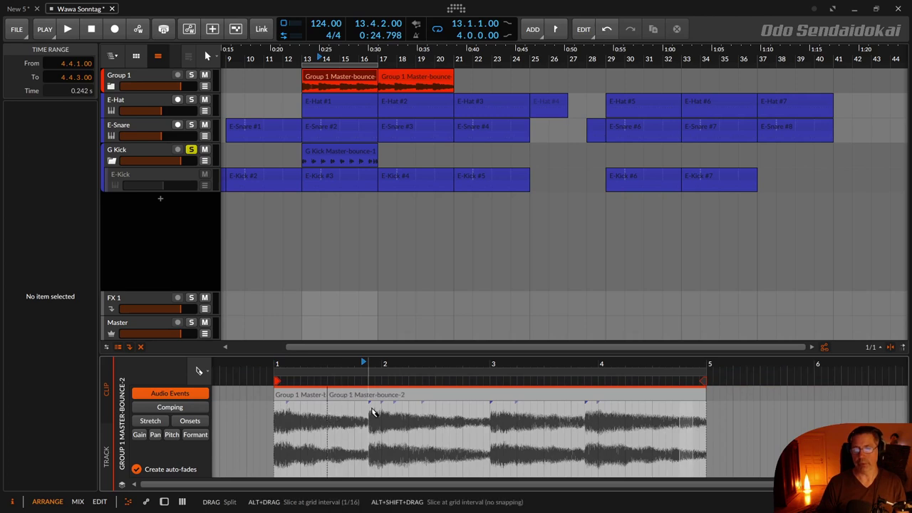
pyautogui.click(369, 413)
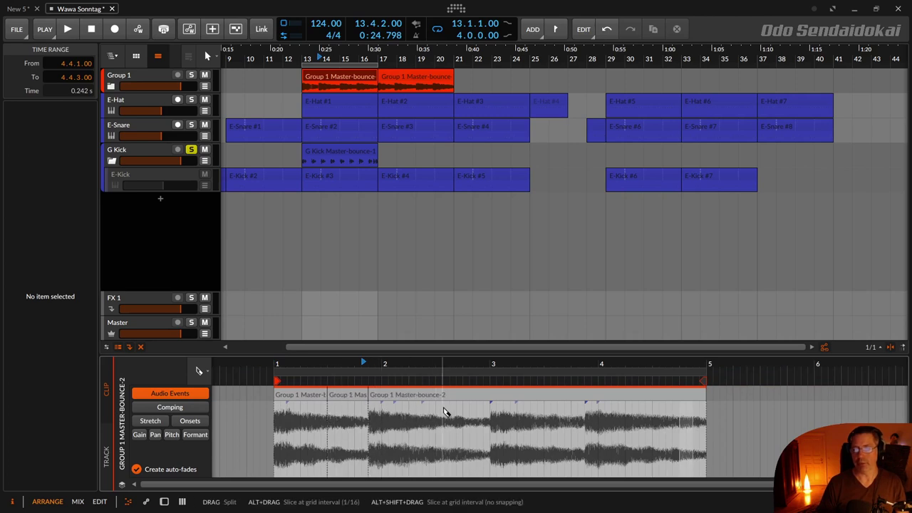
pyautogui.click(437, 413)
pyautogui.press('1')
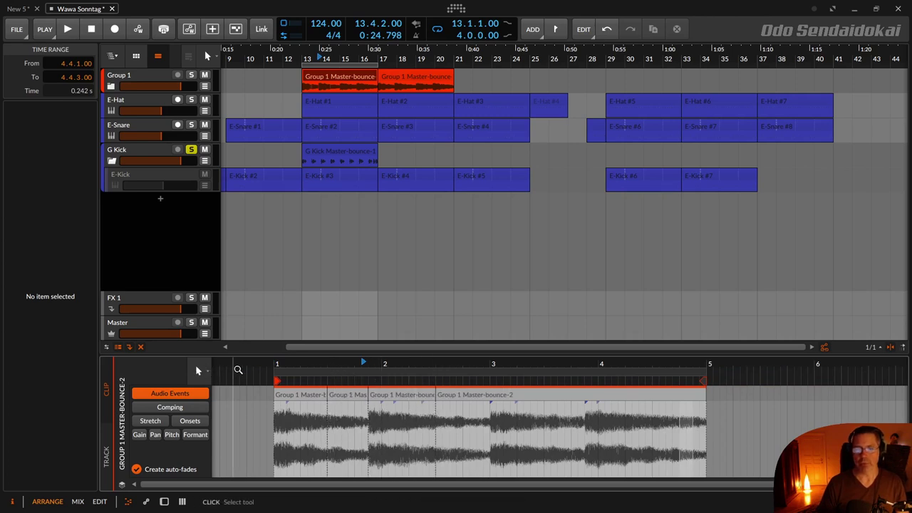
# Erase short gaps from the bounced audio near 1.3.3, 2.1.2, 2.2, 3.1 and 3.1.4, plus a gap about one beat long after 3.3.
pyautogui.moveTo(242, 368); pyautogui.dragTo(143, 325)
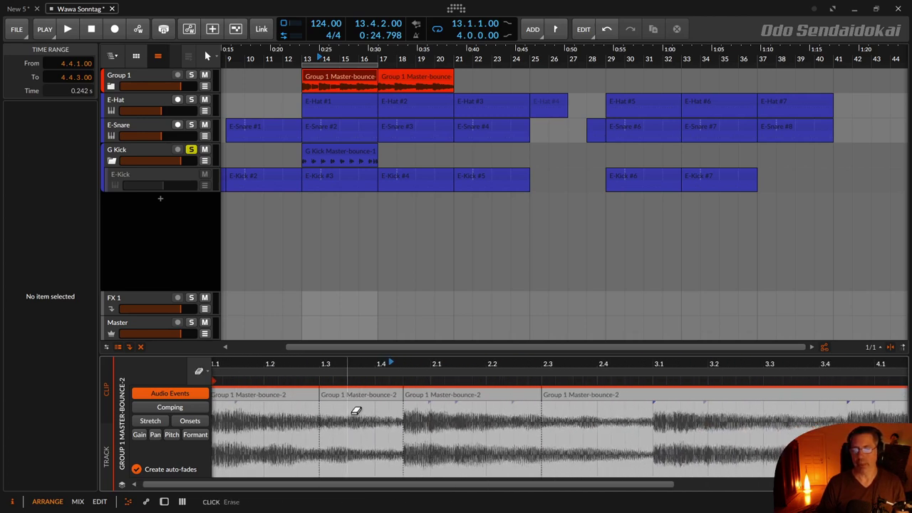
pyautogui.moveTo(360, 411); pyautogui.dragTo(348, 412)
pyautogui.moveTo(457, 424); pyautogui.dragTo(445, 424)
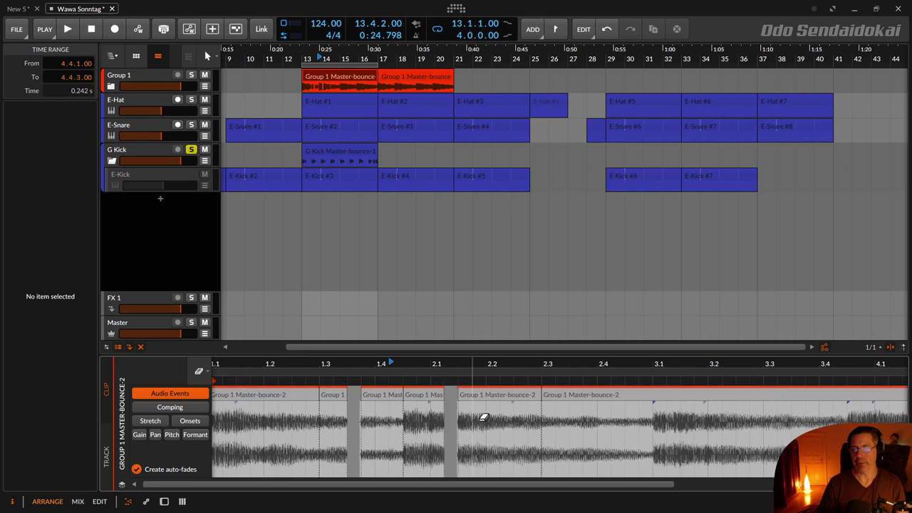
pyautogui.moveTo(499, 417); pyautogui.dragTo(486, 417)
pyautogui.moveTo(667, 422); pyautogui.dragTo(652, 422)
pyautogui.moveTo(708, 422); pyautogui.dragTo(694, 421)
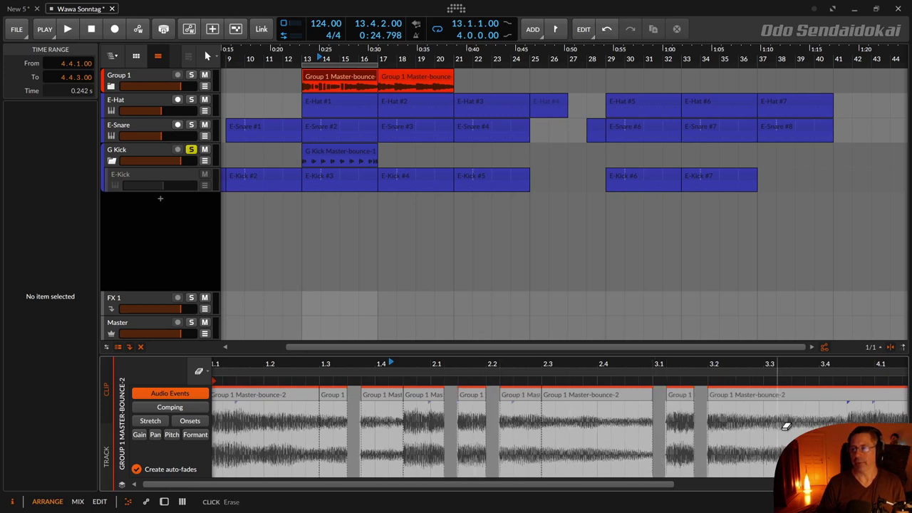
pyautogui.moveTo(778, 422); pyautogui.dragTo(832, 422)
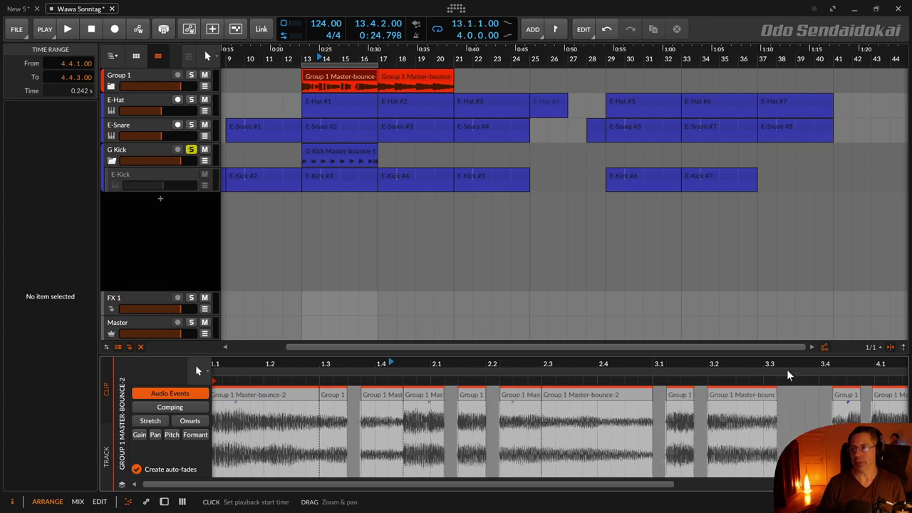
pyautogui.moveTo(785, 368); pyautogui.dragTo(646, 314)
# Erase the audio between 4.1 and 4.2, split the clip at 1.2 and erase a short gap just before that split.
pyautogui.press('4')
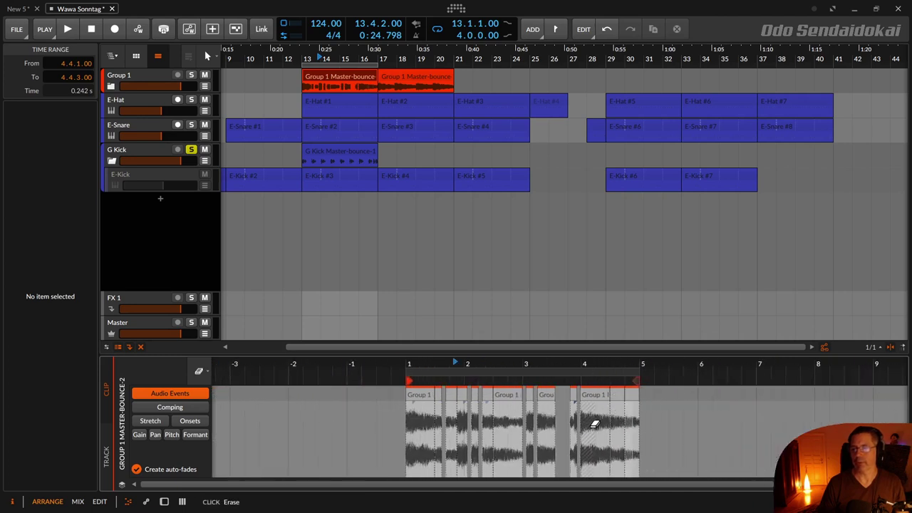
pyautogui.click(591, 425)
pyautogui.press('5')
pyautogui.click(426, 431)
pyautogui.press('1')
pyautogui.press('4')
pyautogui.scroll(3, 418, 436)
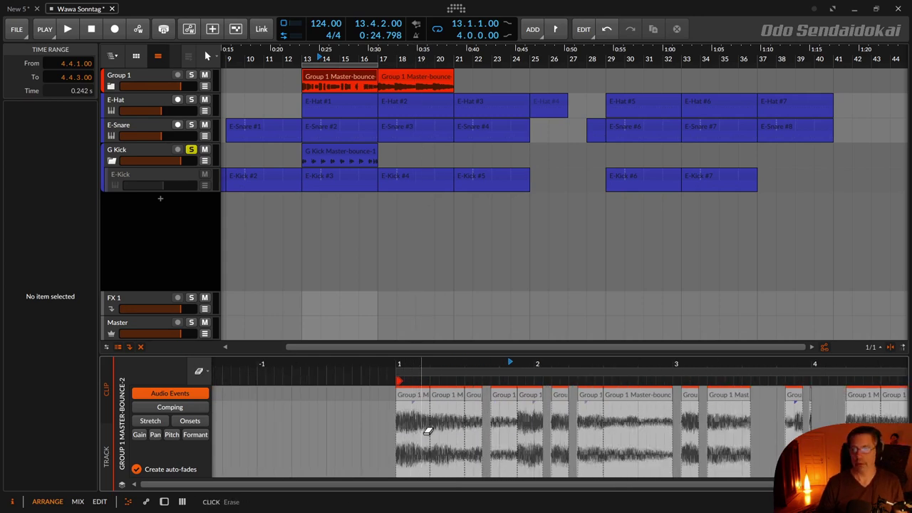
pyautogui.click(417, 429)
pyautogui.press('1')
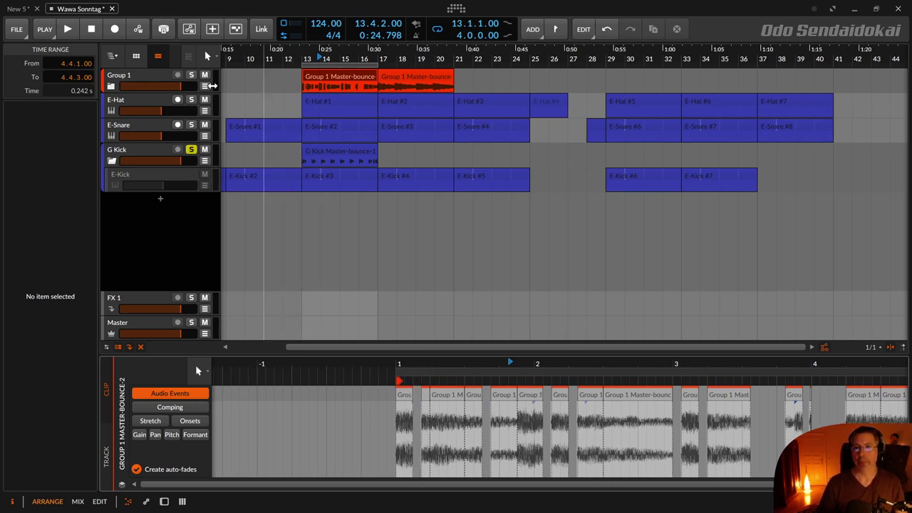
# Unsolo the G Kick track and audition the sliced Group 1 bounce in the loop from bar 13 with the other tracks.
pyautogui.click(191, 149)
pyautogui.click(308, 76)
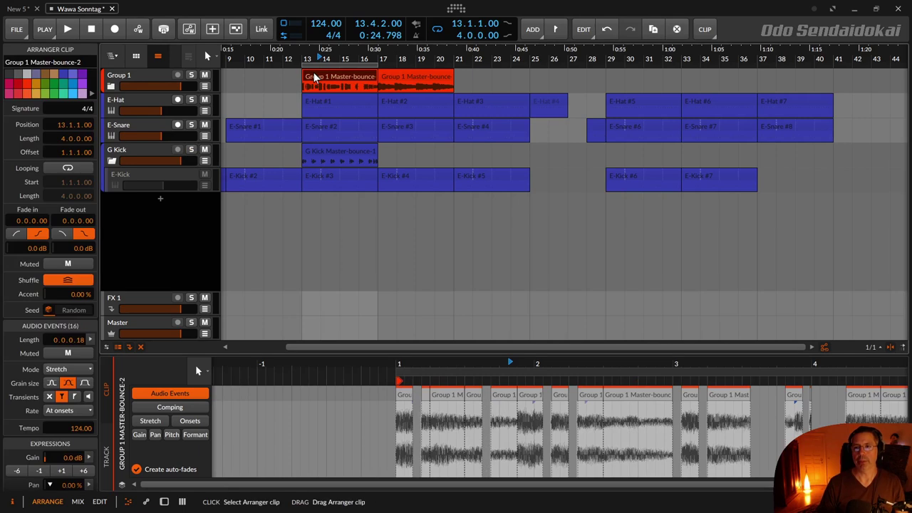
pyautogui.press('space')
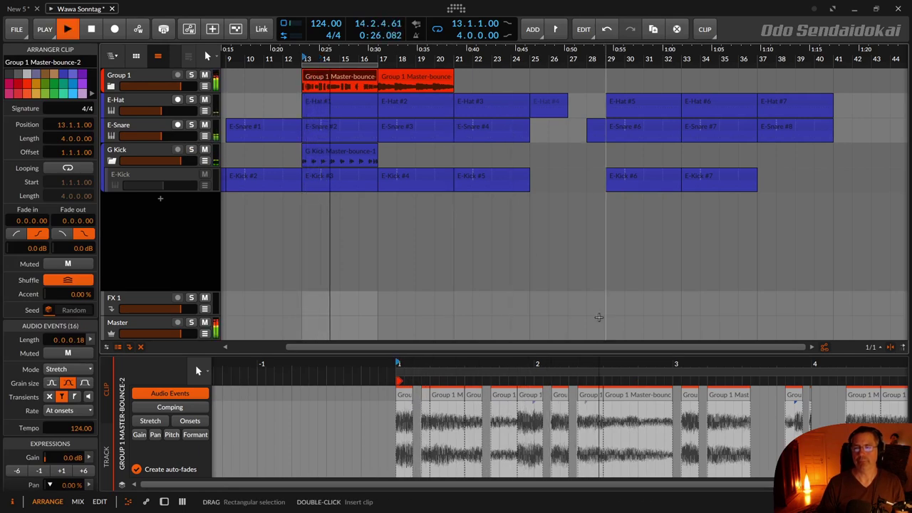
pyautogui.moveTo(612, 365); pyautogui.dragTo(472, 362)
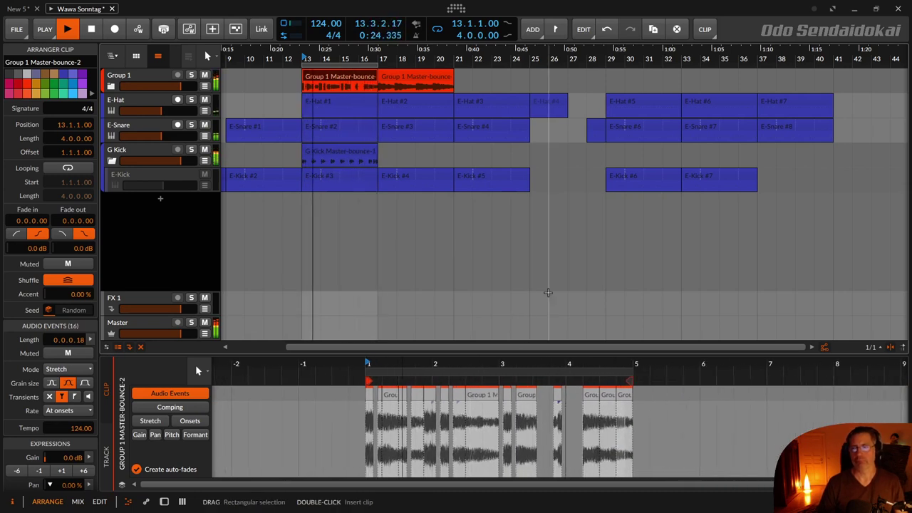
pyautogui.press('space')
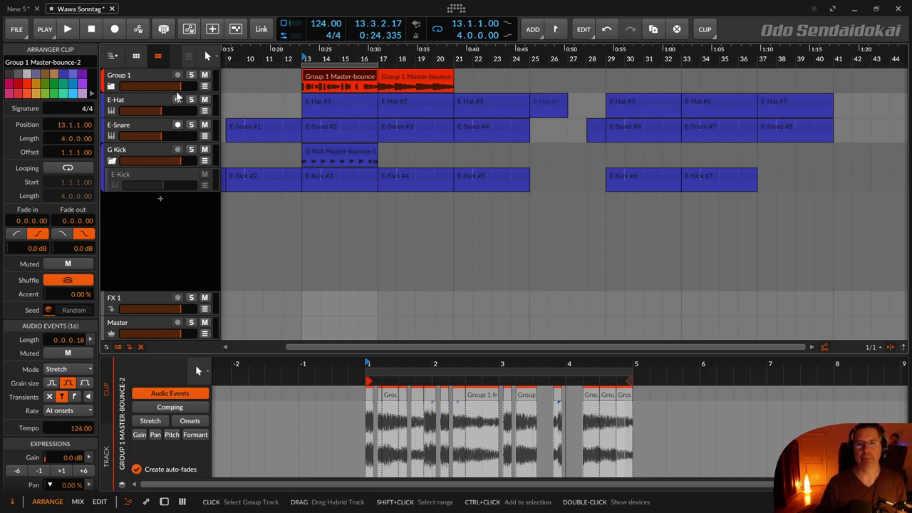
# Delete the sliced Group 1 bounce at bar 13 and reactivate the DrPowers Wurlitzer, Zischel and Sub Bass tracks in the expanded group.
pyautogui.click(131, 87)
pyautogui.click(351, 77)
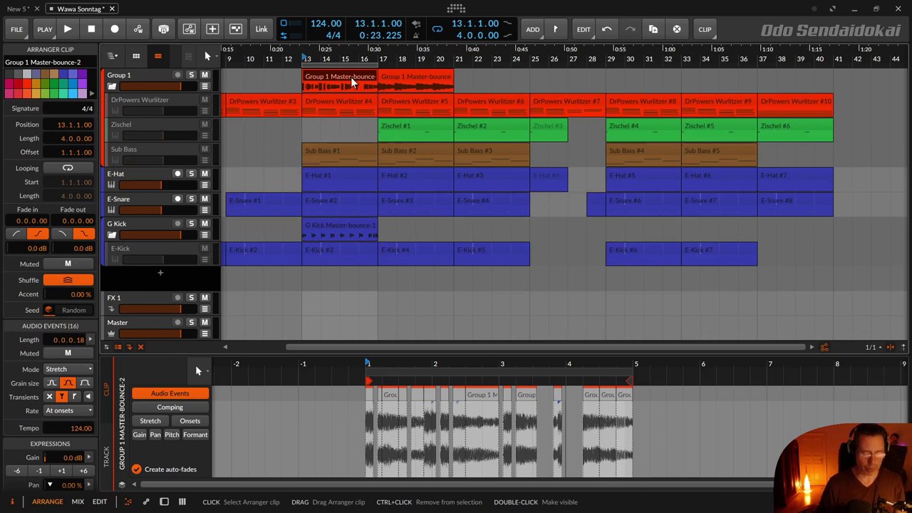
pyautogui.press('Delete')
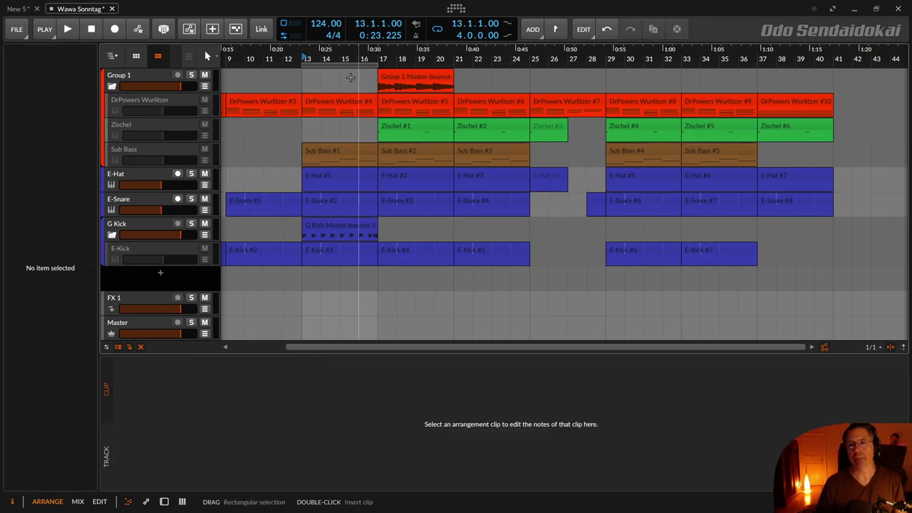
pyautogui.click(128, 102)
pyautogui.keyDown('shift'); pyautogui.click(136, 148); pyautogui.keyUp('shift')
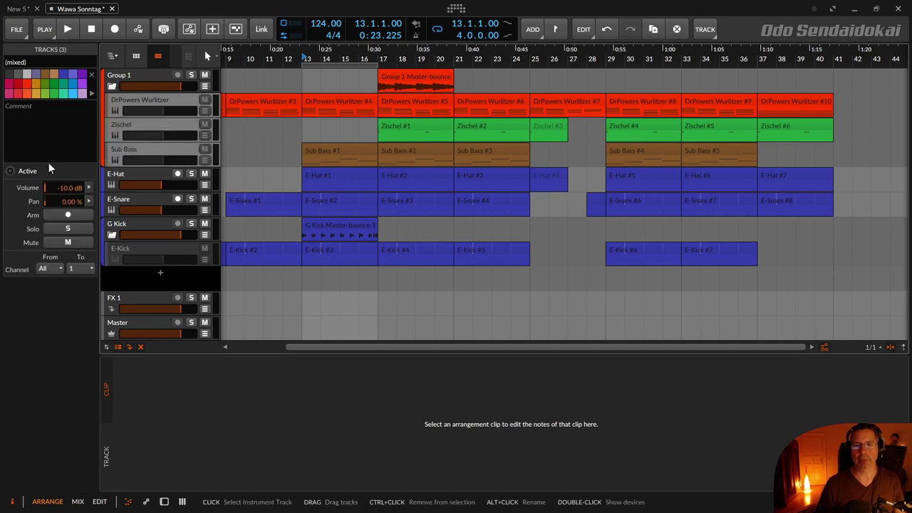
pyautogui.click(10, 172)
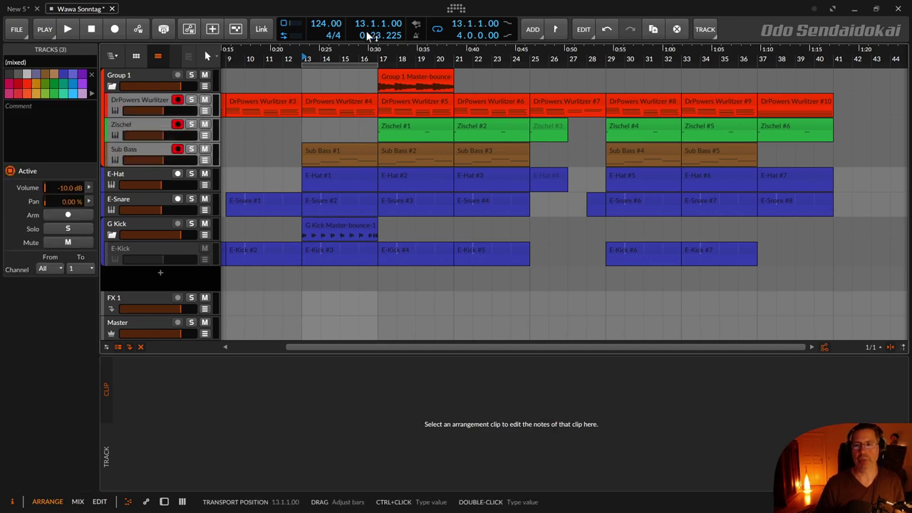
# Select bars 13 to 17 on the Group 1 track and bounce that time range in place.
pyautogui.click(264, 82)
pyautogui.moveTo(302, 84); pyautogui.dragTo(378, 82)
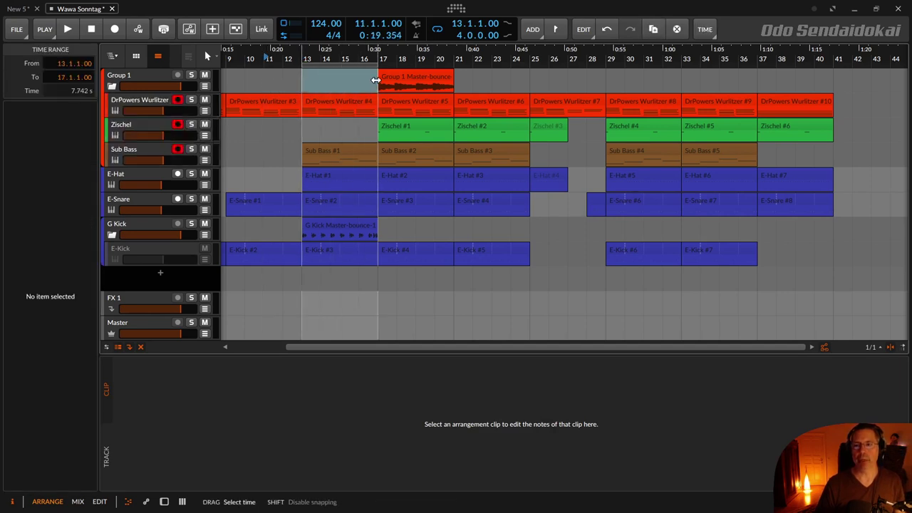
pyautogui.rightClick(335, 77)
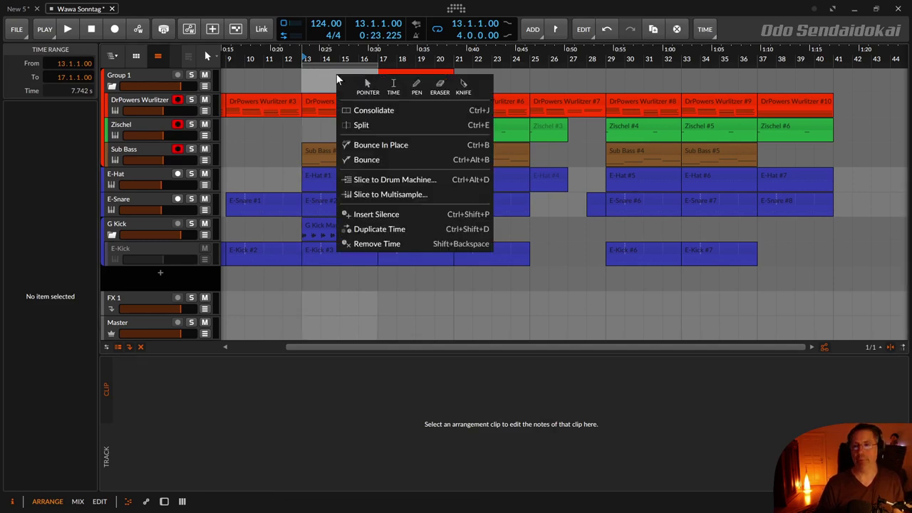
pyautogui.click(360, 163)
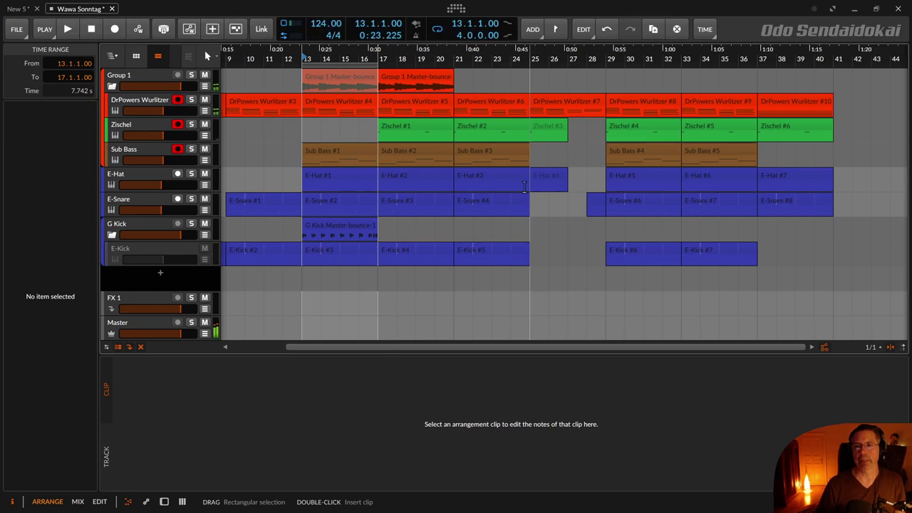
# Open the new Group 1 bounce at bar 13 and view its whole waveform in the clip editor.
pyautogui.click(270, 82)
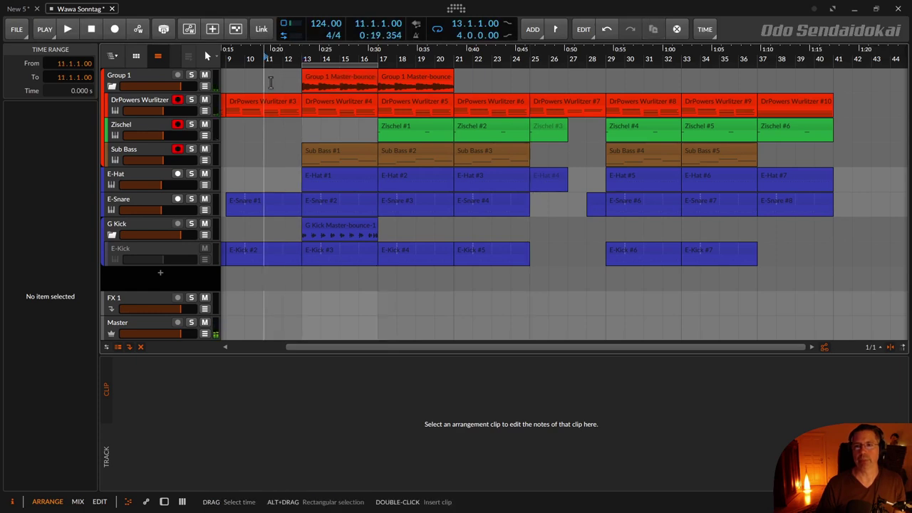
pyautogui.click(334, 80)
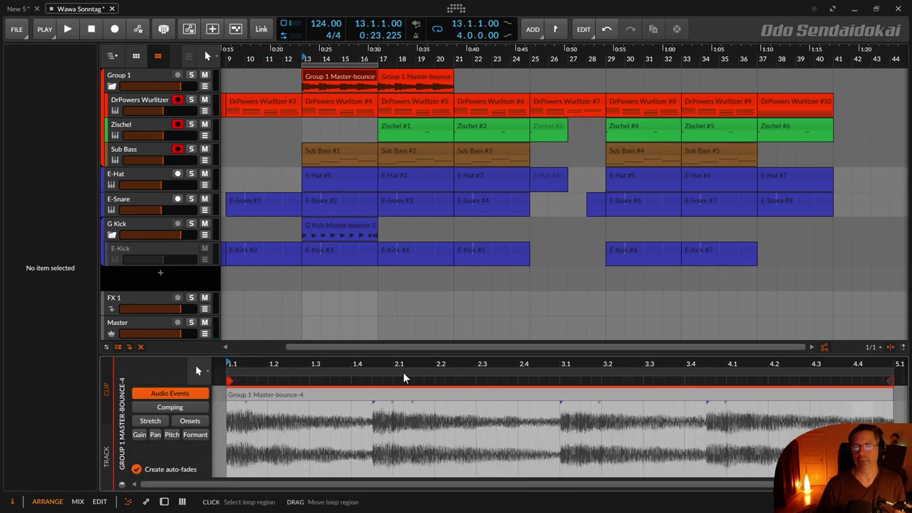
pyautogui.moveTo(403, 364); pyautogui.dragTo(384, 364)
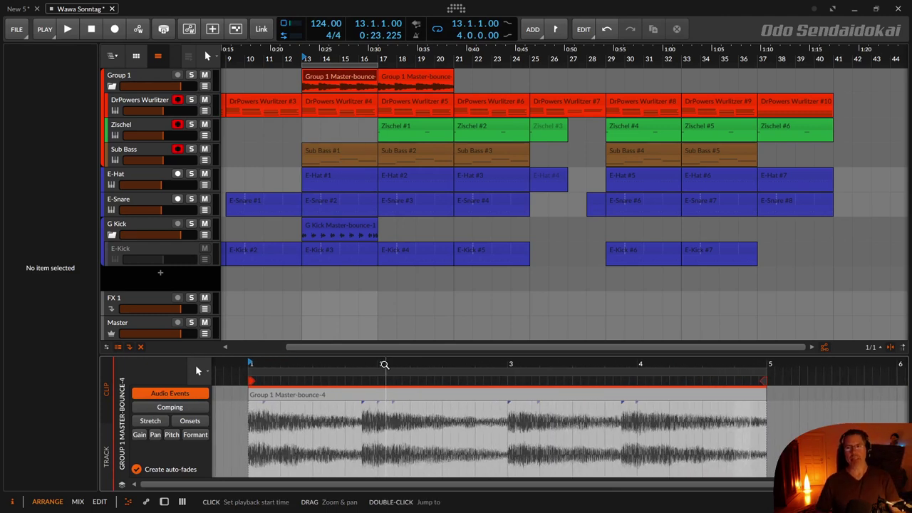
# Deactivate the DrPowers Wurlitzer, Zischel and Sub Bass tracks and collapse Group 1.
pyautogui.click(133, 105)
pyautogui.keyDown('shift'); pyautogui.click(136, 147); pyautogui.keyUp('shift')
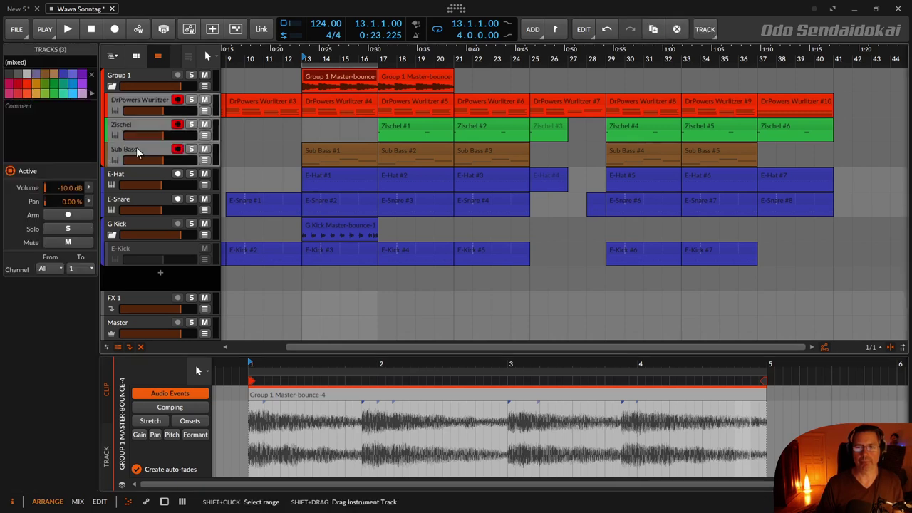
pyautogui.click(12, 172)
pyautogui.click(111, 85)
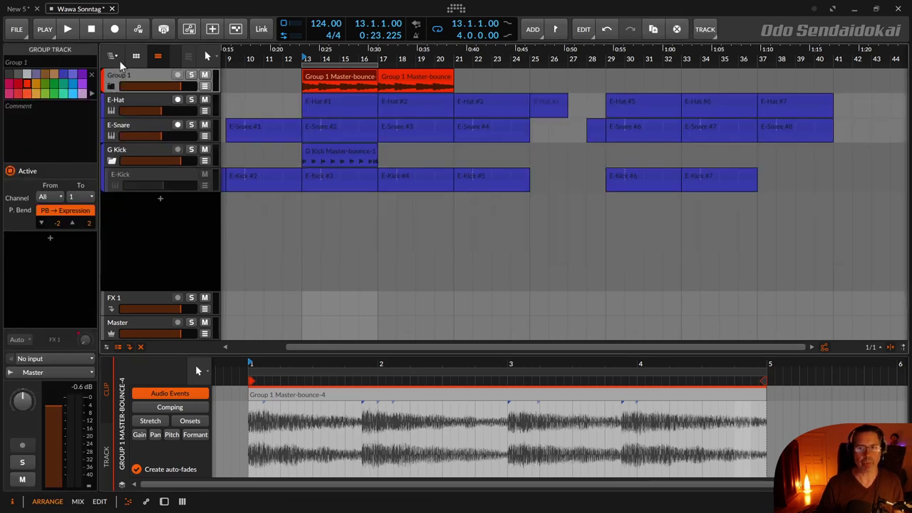
# Put the E-Snare track alone into a new group track.
pyautogui.click(144, 103)
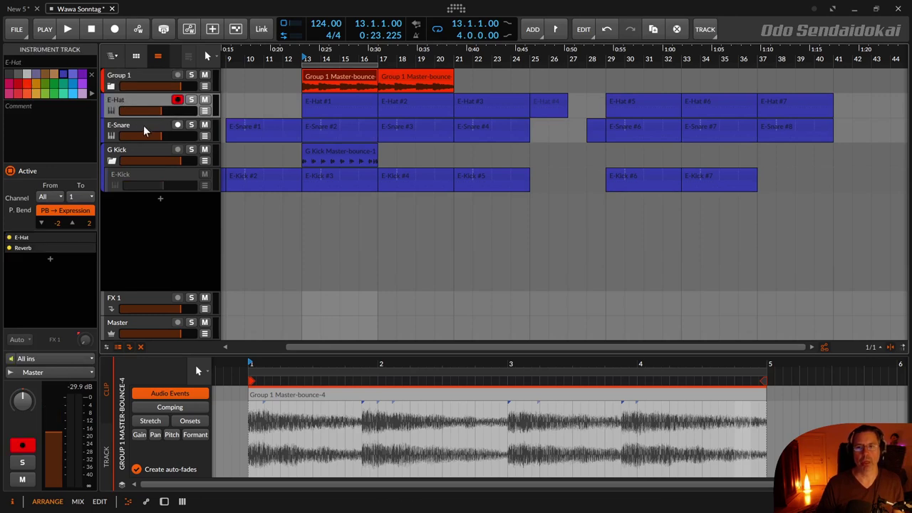
pyautogui.click(135, 126)
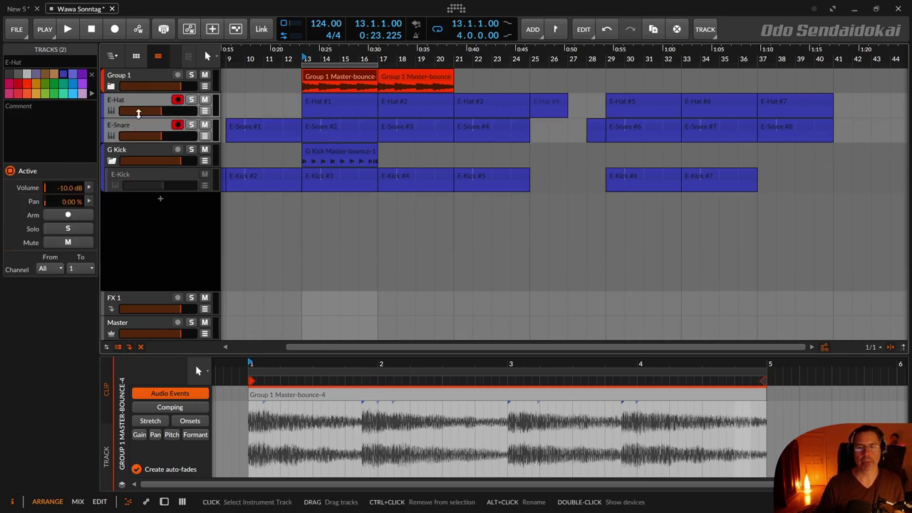
pyautogui.click(137, 104)
pyautogui.click(137, 125)
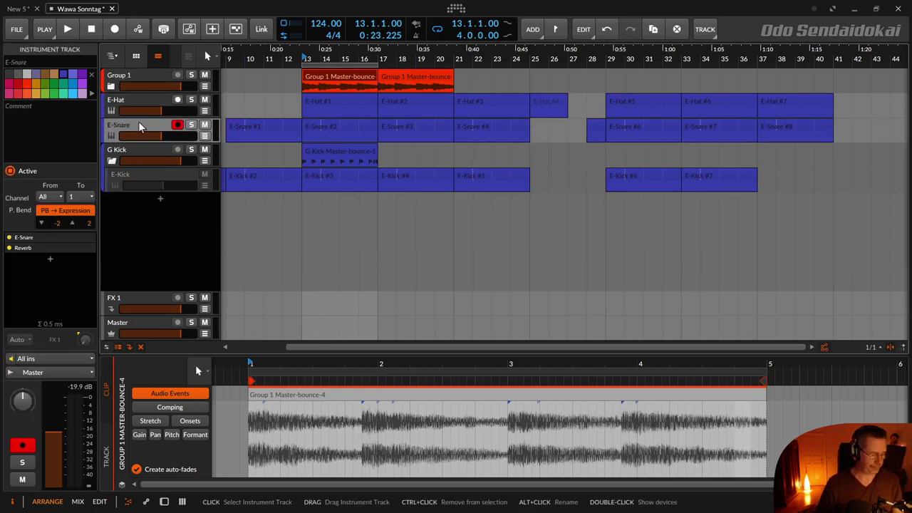
pyautogui.hotkey('ctrl', 'g')
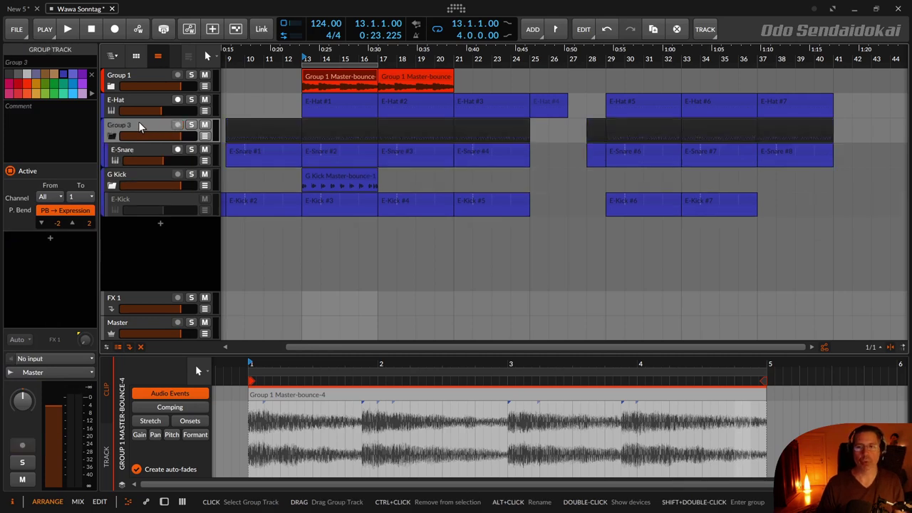
# Rename the Group 1 track as "G - Leads".
pyautogui.click(130, 75)
pyautogui.hotkey('ctrl', 'r')
pyautogui.write('G')
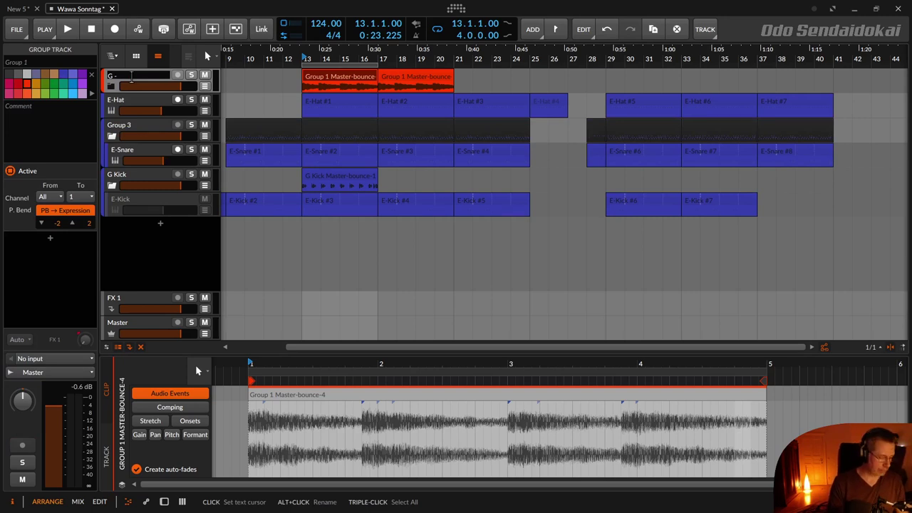
pyautogui.write(' - LEads')
pyautogui.press('Return')
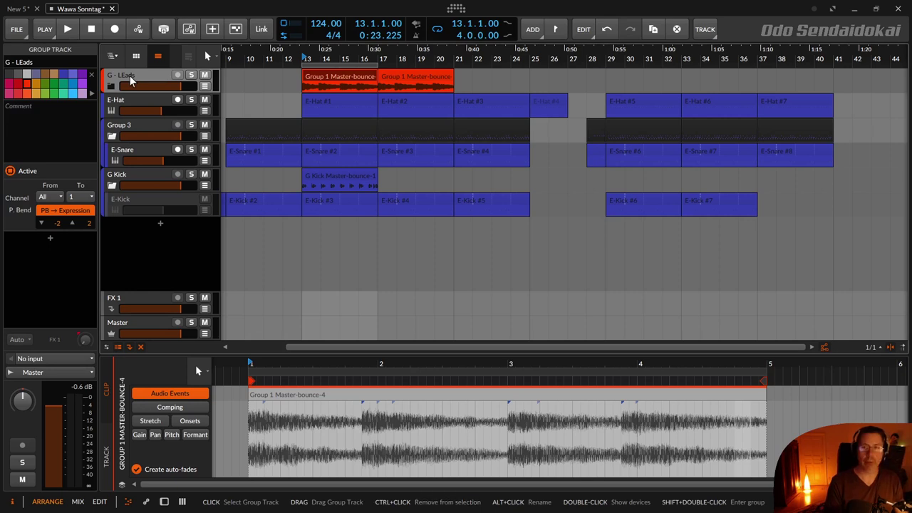
pyautogui.keyDown('alt'); pyautogui.click(130, 76); pyautogui.keyUp('alt')
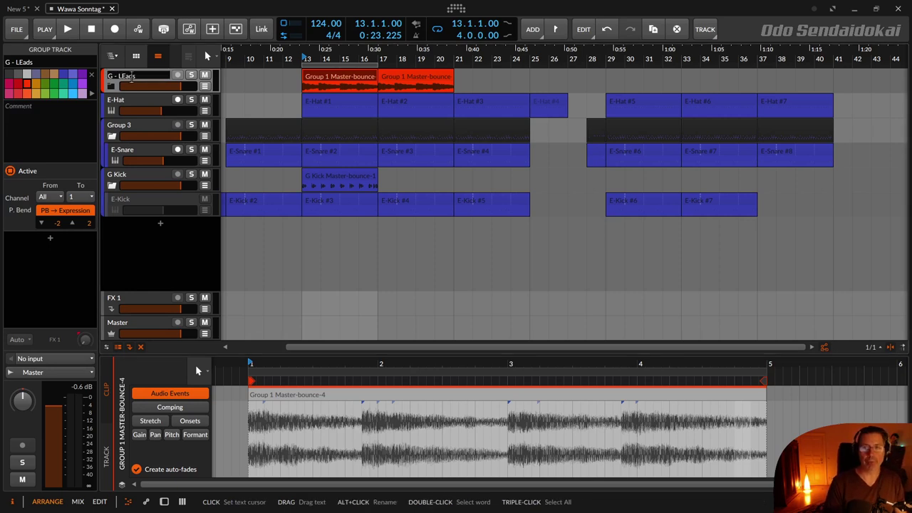
pyautogui.press('Return')
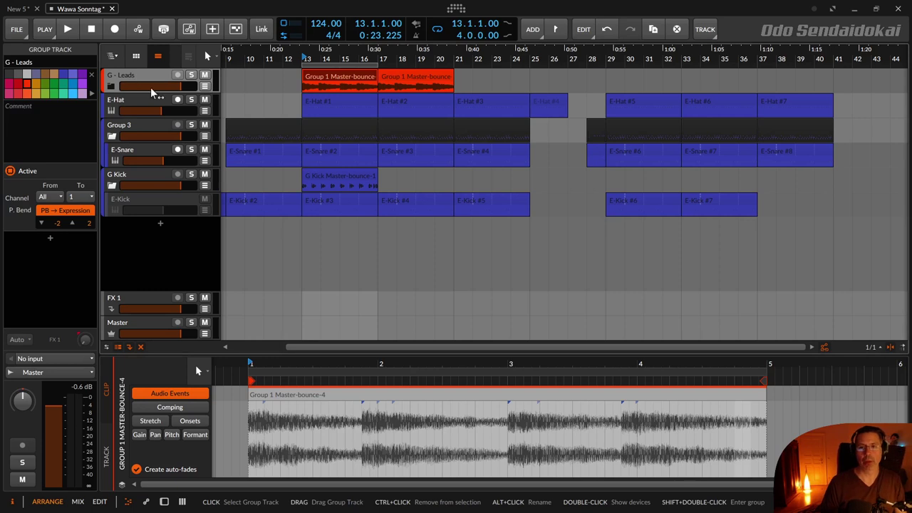
# Rename the group track containing E-Snare as "G - Snare".
pyautogui.click(133, 133)
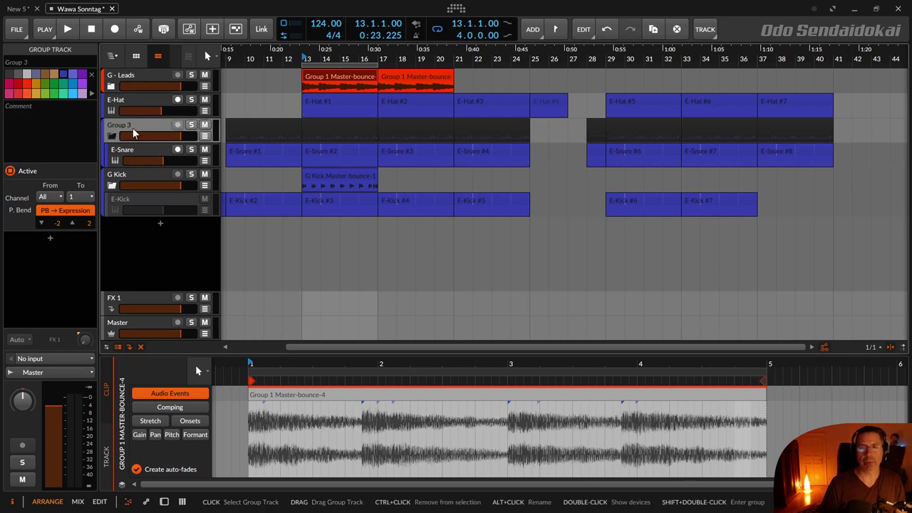
pyautogui.keyDown('alt'); pyautogui.click(133, 126); pyautogui.keyUp('alt')
pyautogui.write('G')
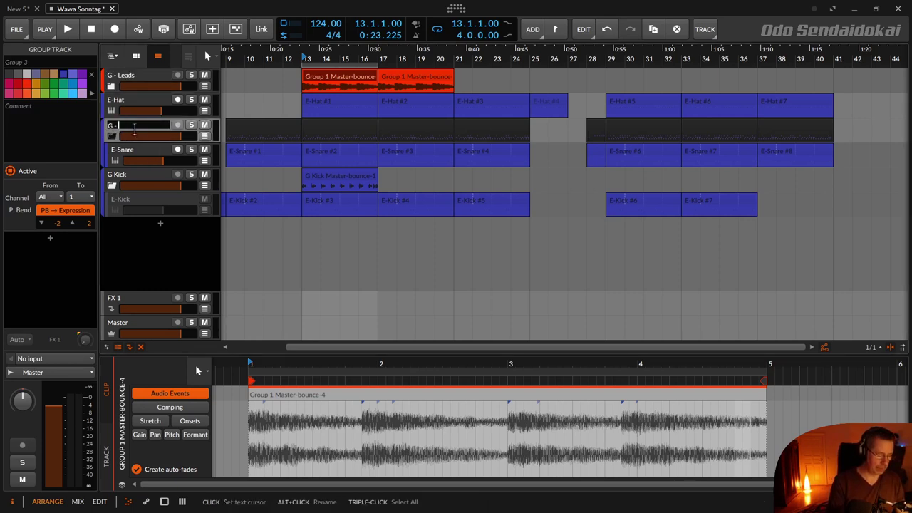
pyautogui.write(' - Snare')
pyautogui.press('Return')
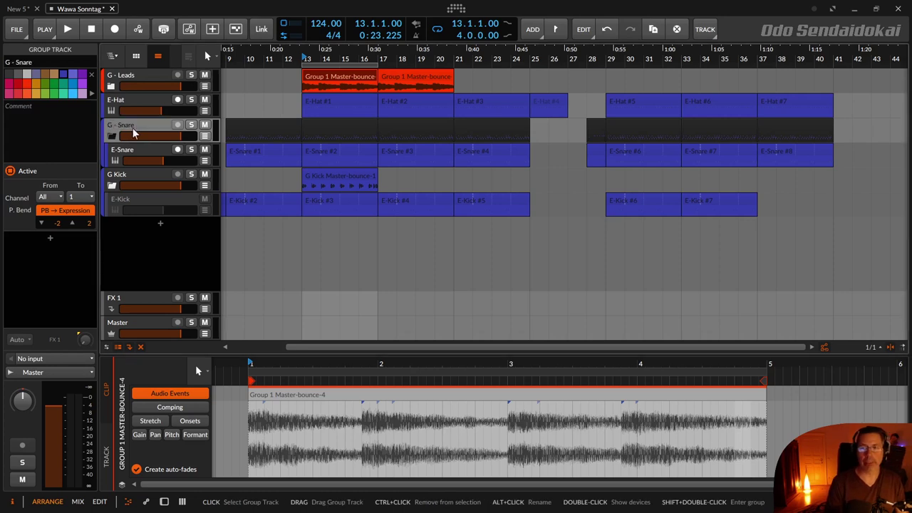
# Put the E-Hat track into its own group track and name the group "G - Hats".
pyautogui.click(137, 170)
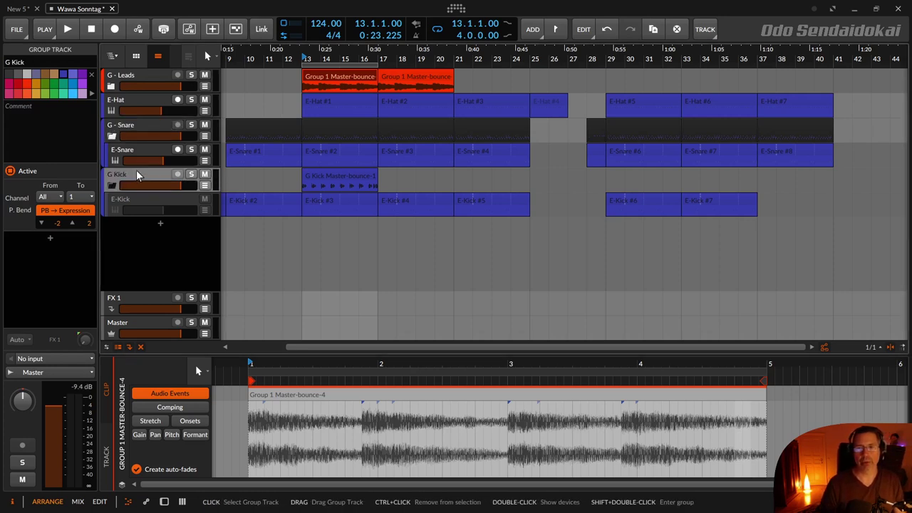
pyautogui.click(124, 102)
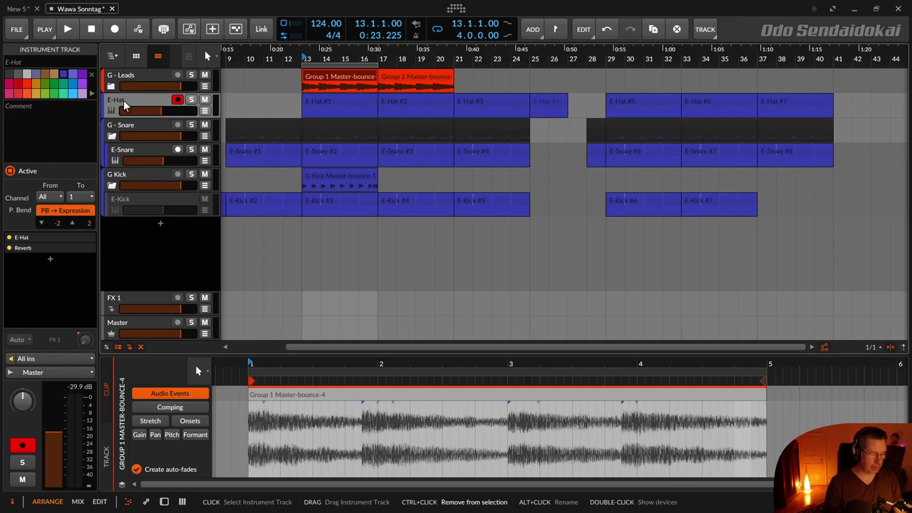
pyautogui.hotkey('ctrl', 'g')
pyautogui.hotkey('ctrl', 'r')
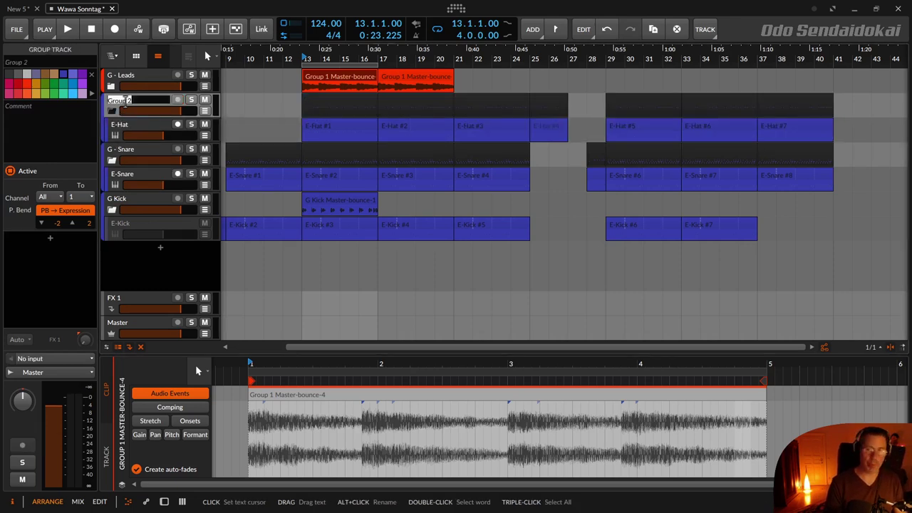
pyautogui.write('G - Hats')
pyautogui.press('Return')
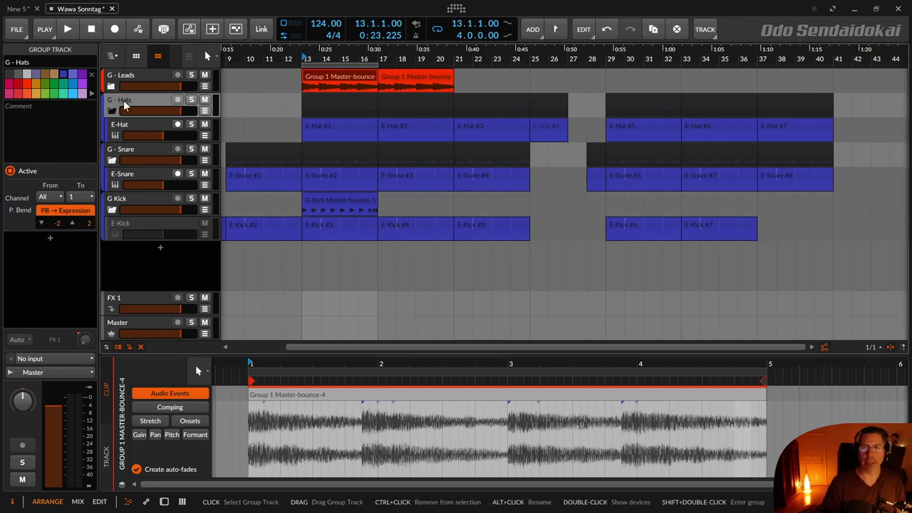
# Collapse the G - Hats, G - Snare and G Kick groups and turn off the group track content display for G - Hats.
pyautogui.click(112, 111)
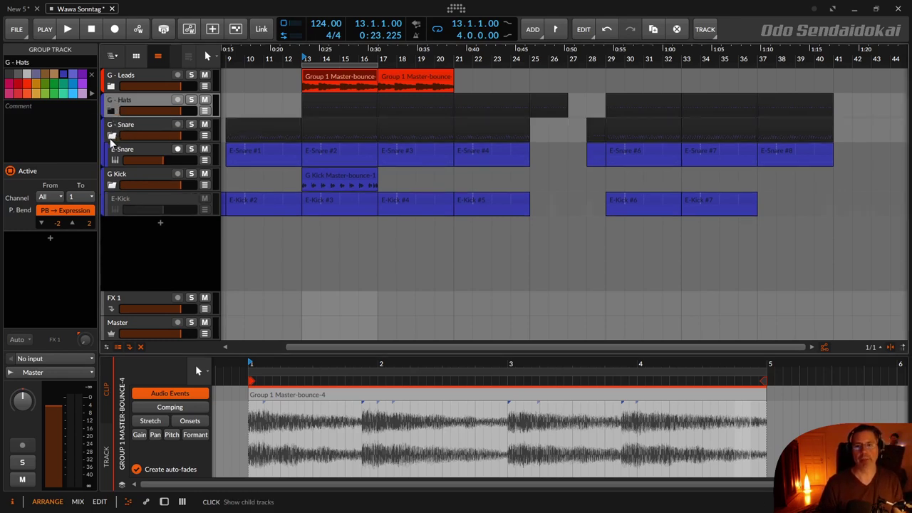
pyautogui.click(111, 136)
pyautogui.click(111, 160)
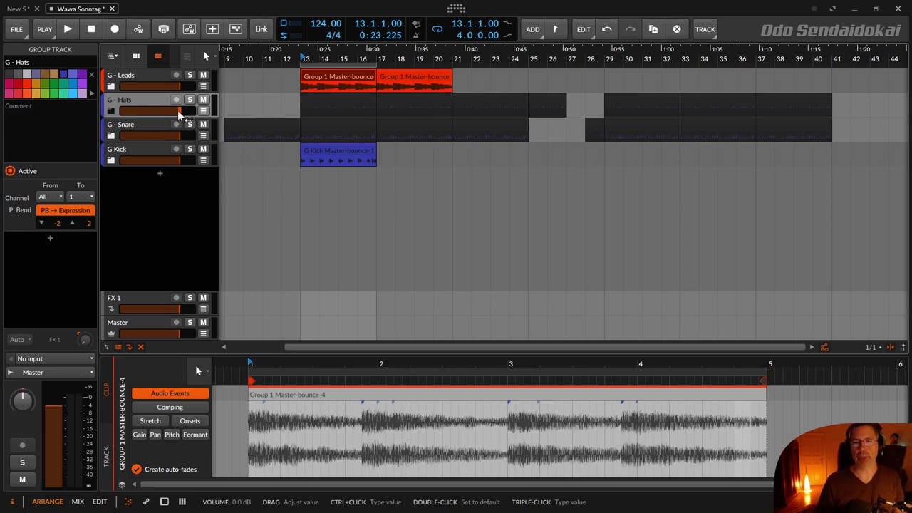
pyautogui.rightClick(141, 98)
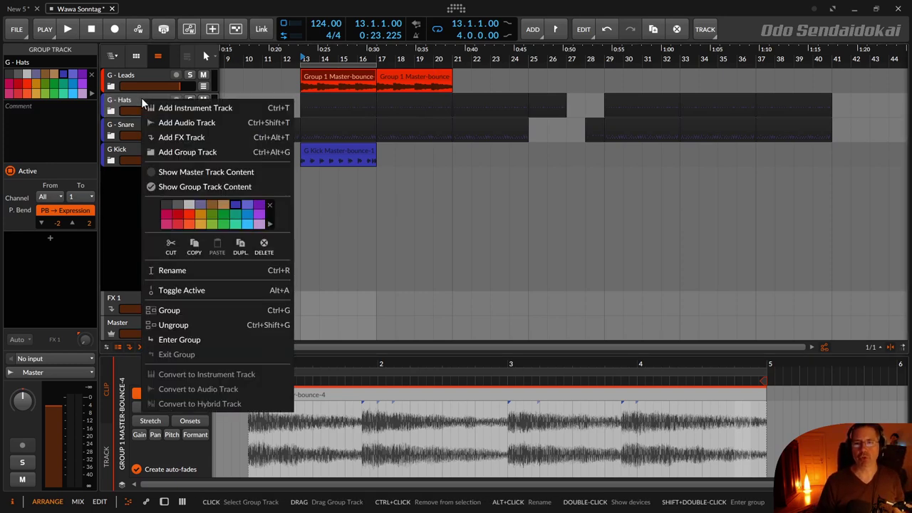
pyautogui.click(199, 186)
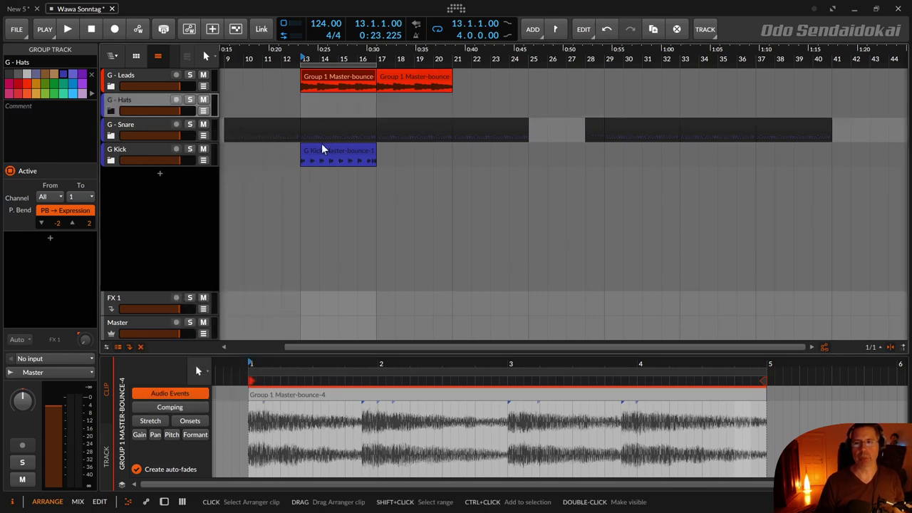
# Bounce bars 13 to 17 of the G - Hats group track in place with the group expanded, and collapse it again.
pyautogui.moveTo(303, 106); pyautogui.dragTo(376, 107)
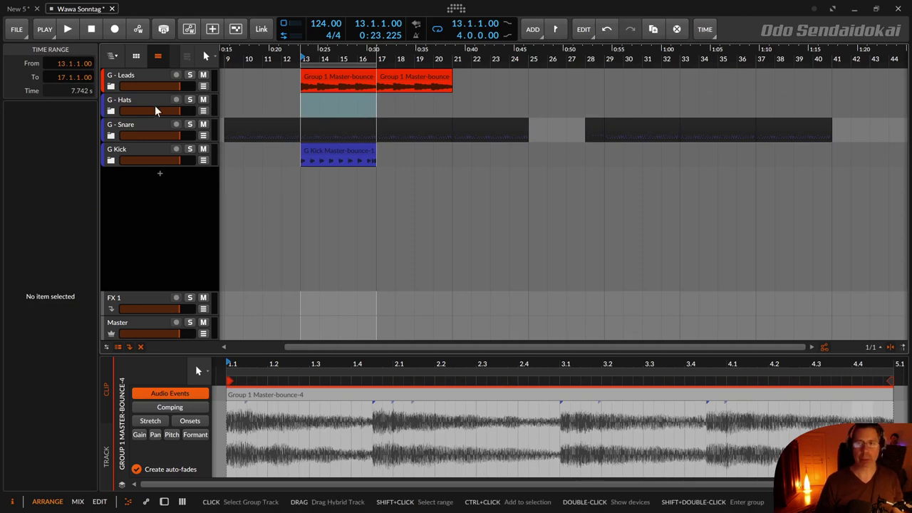
pyautogui.click(110, 112)
pyautogui.click(416, 112)
pyautogui.moveTo(303, 112); pyautogui.dragTo(374, 116)
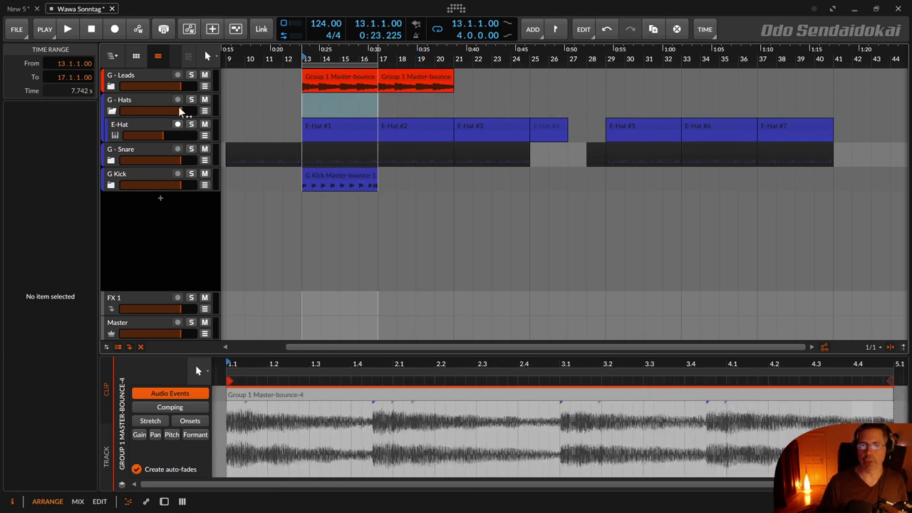
pyautogui.hotkey('ctrl', 'b')
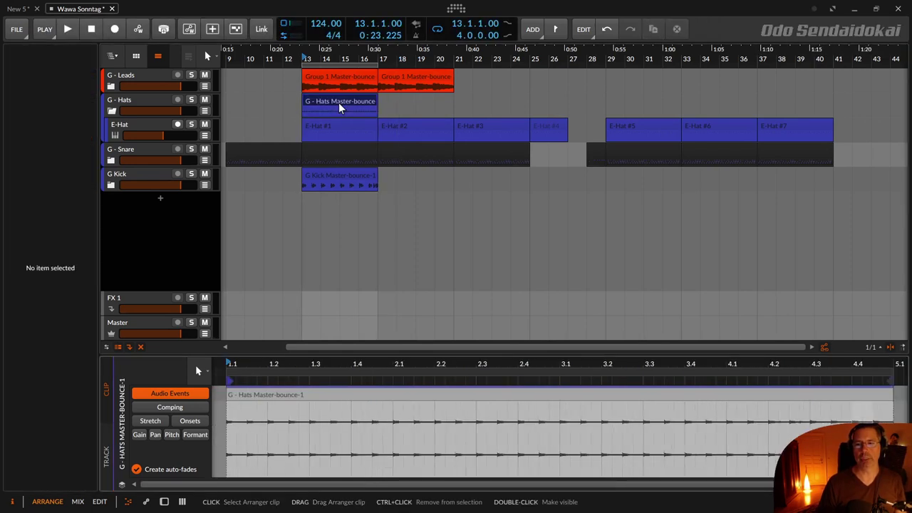
pyautogui.click(111, 112)
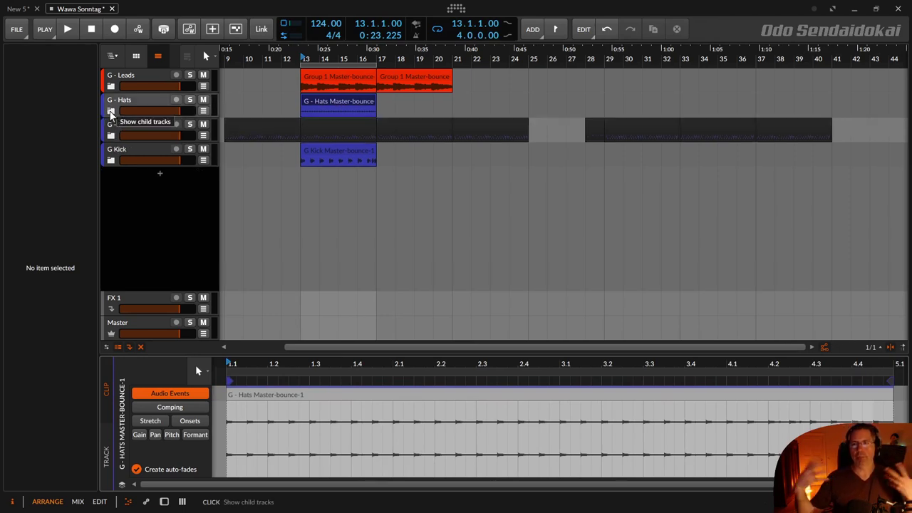